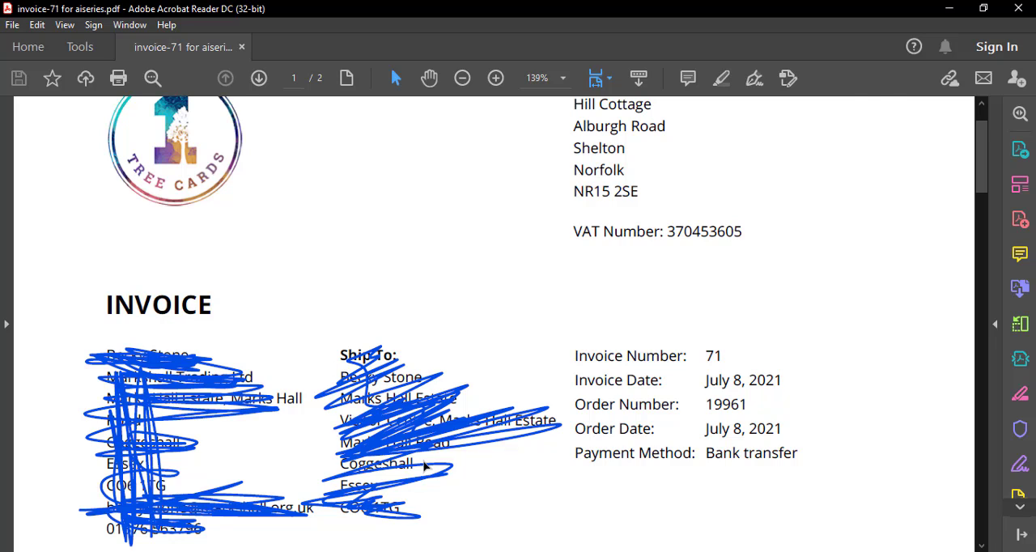
Step: Review the sample invoice PDF, switch to the Template spreadsheet in Google Sheets, and examine its invoice header and item fields
{"action": "scroll", "coordinate": [427, 467], "scroll_direction": "down", "scroll_amount": 2}
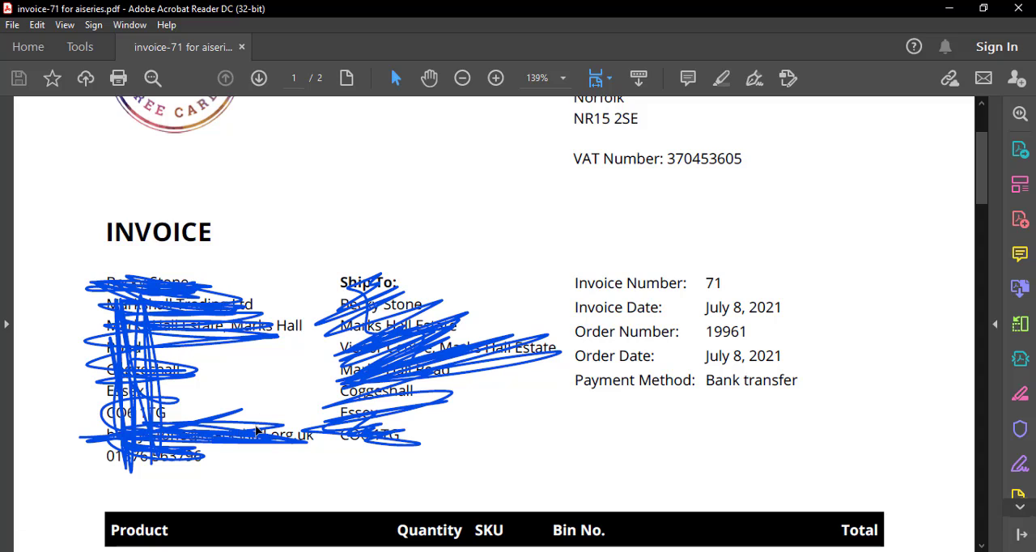
{"action": "key", "text": "alt+Tab"}
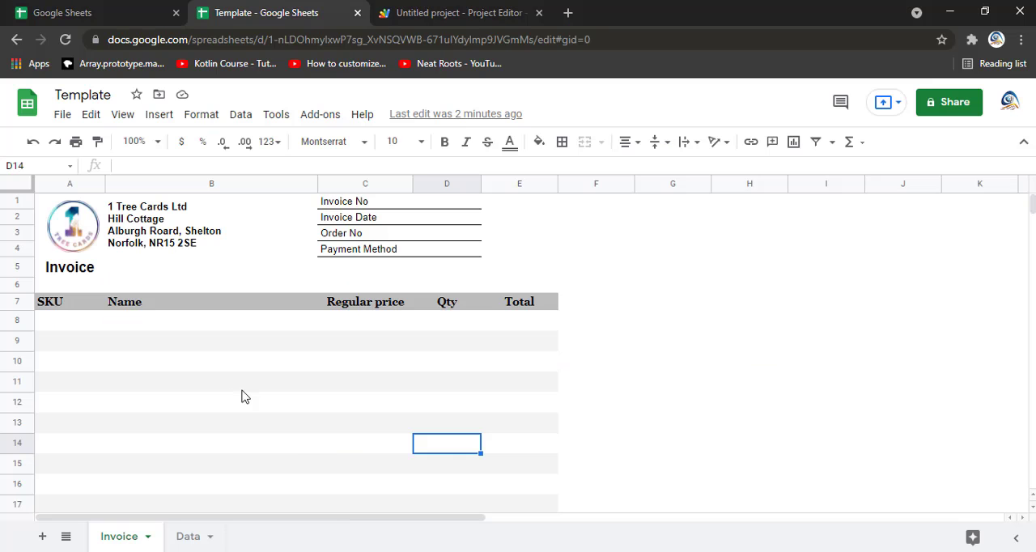
{"action": "left_click", "coordinate": [181, 328]}
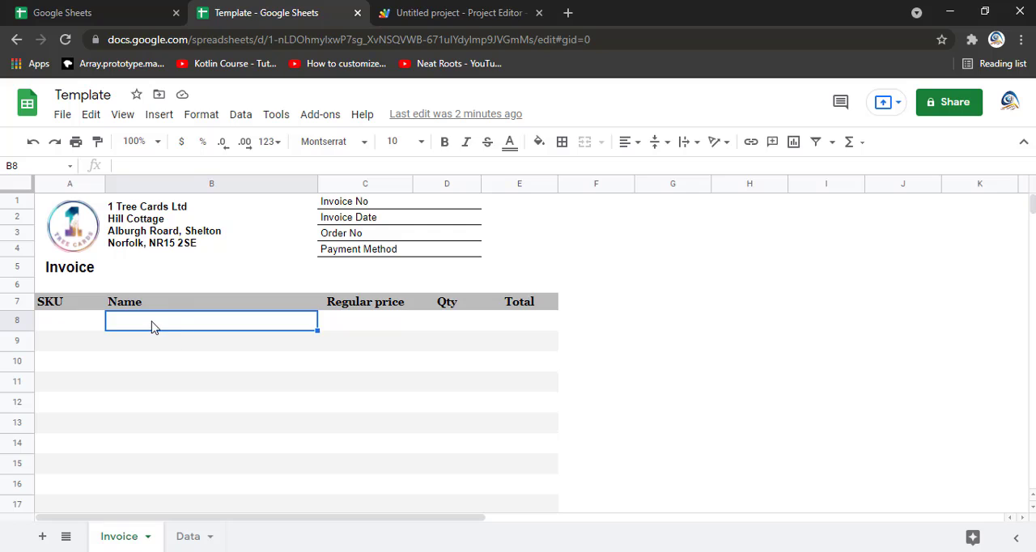
{"action": "left_click", "coordinate": [439, 204]}
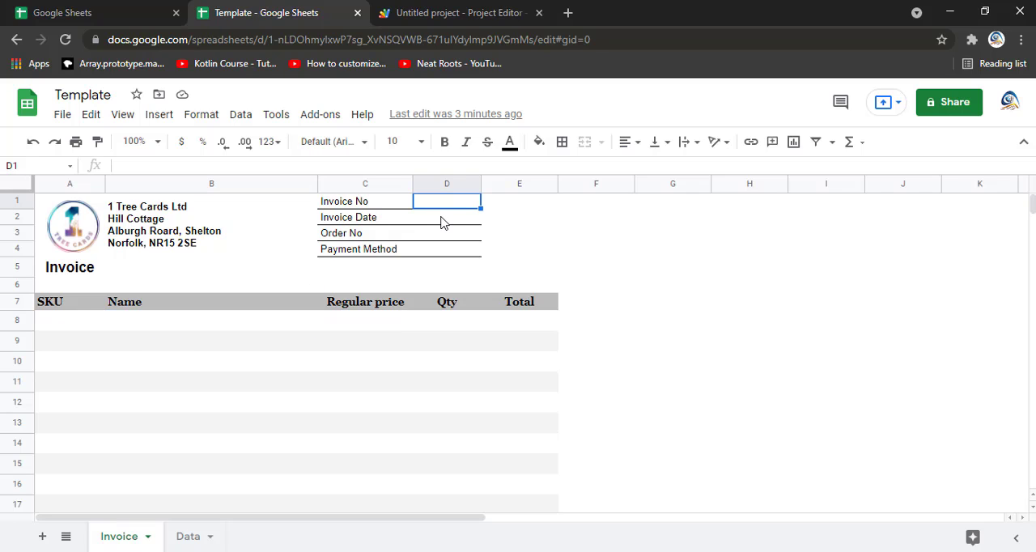
{"action": "left_click", "coordinate": [444, 218]}
{"action": "left_click", "coordinate": [446, 235]}
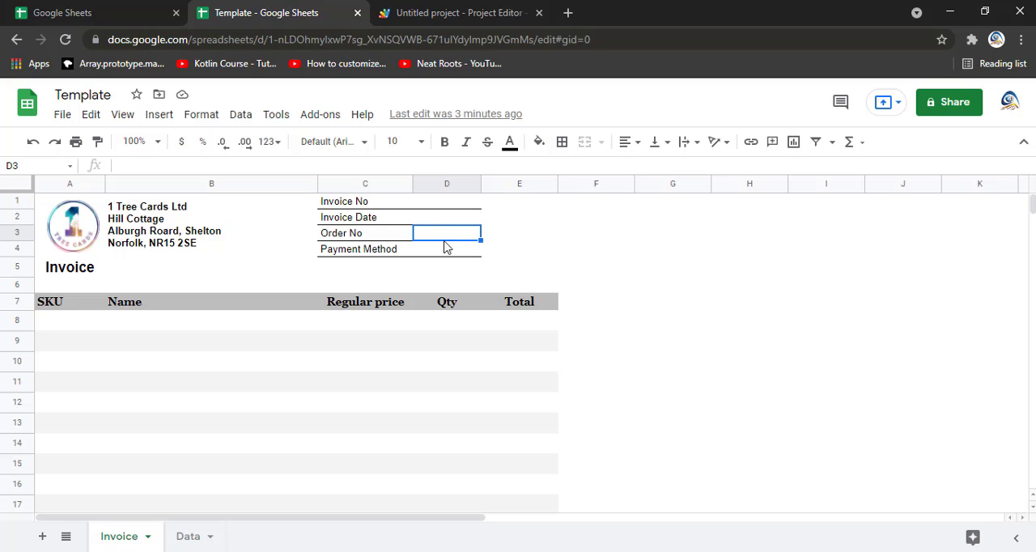
{"action": "left_click", "coordinate": [444, 253]}
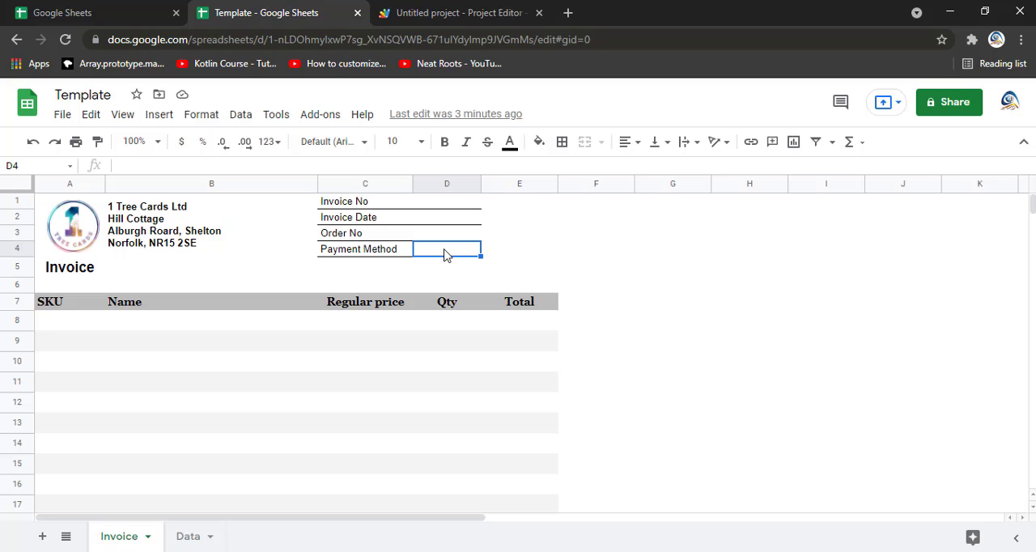
Step: Try to enter the text "dfsdf" as the Invoice Date in cell D2
{"action": "left_click", "coordinate": [437, 220]}
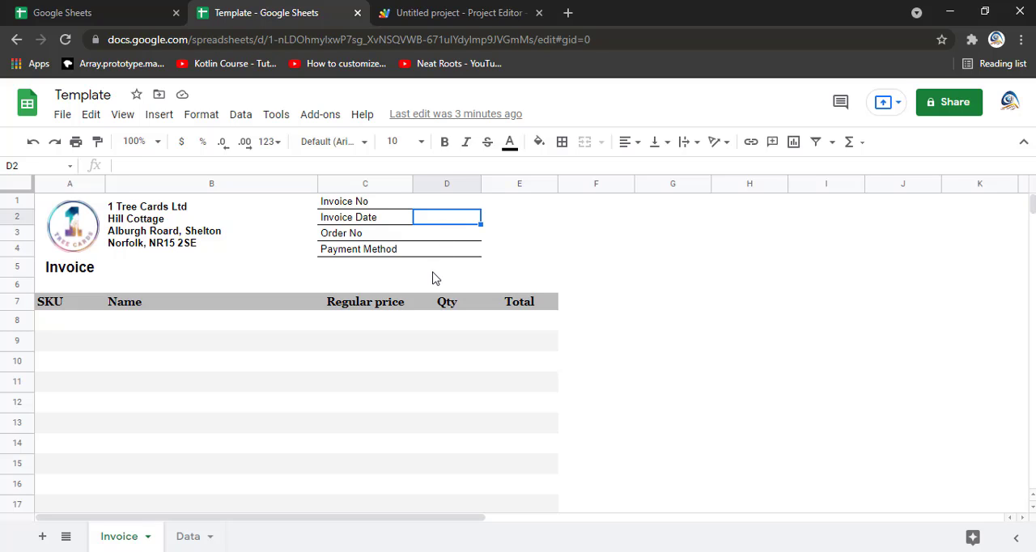
{"action": "type", "text": "dfsdf"}
{"action": "key", "text": "Return"}
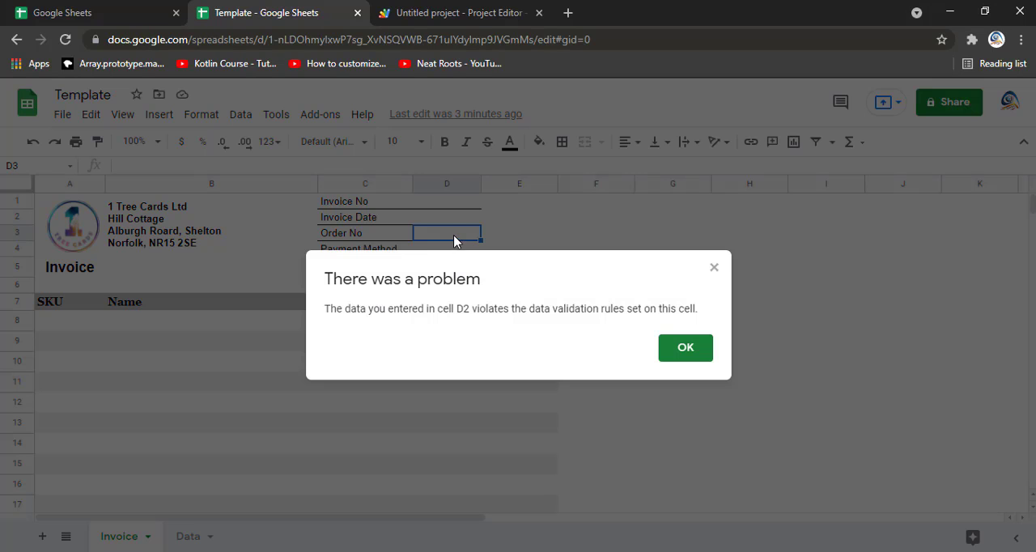
{"action": "left_click", "coordinate": [680, 356]}
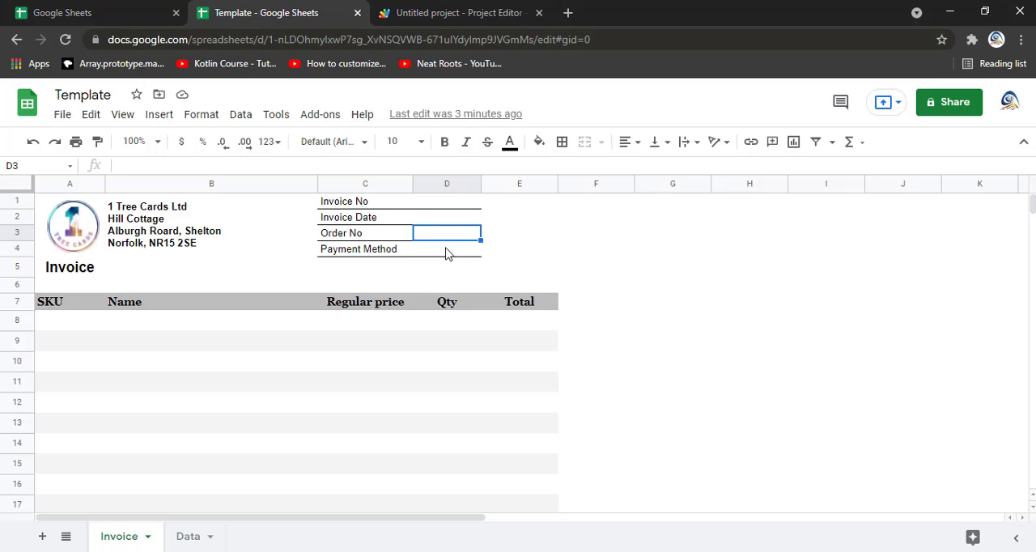
{"action": "key", "text": "Up"}
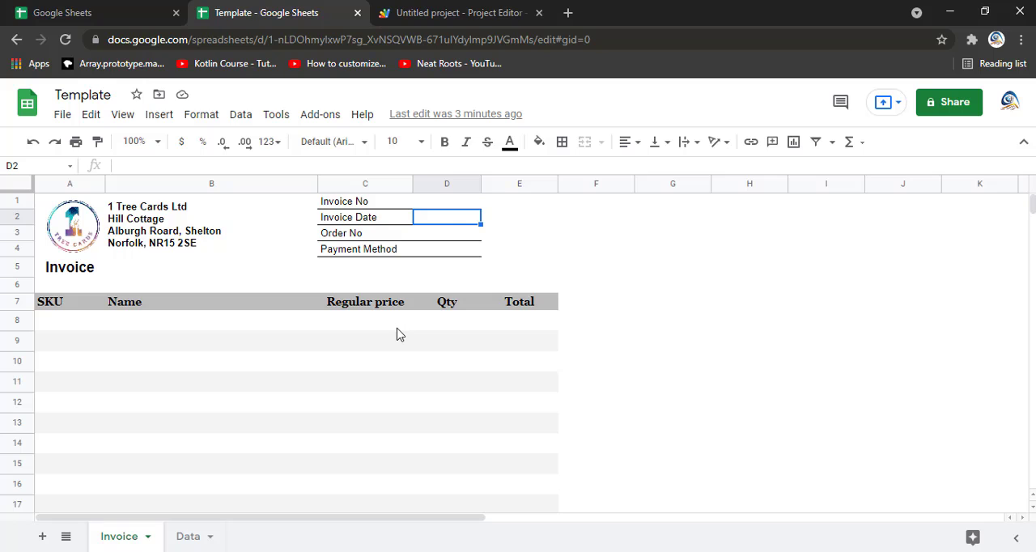
Step: Compare the product table in the Adobe Acrobat Reader invoice PDF with the item table in the Google Sheets template
{"action": "scroll", "coordinate": [397, 334], "scroll_direction": "down", "scroll_amount": 1}
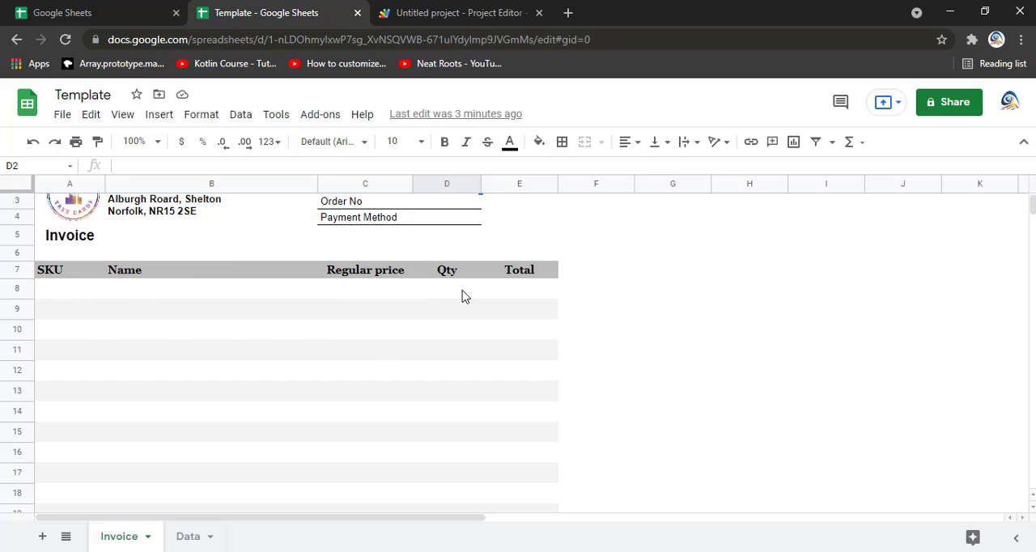
{"action": "left_click", "coordinate": [613, 551]}
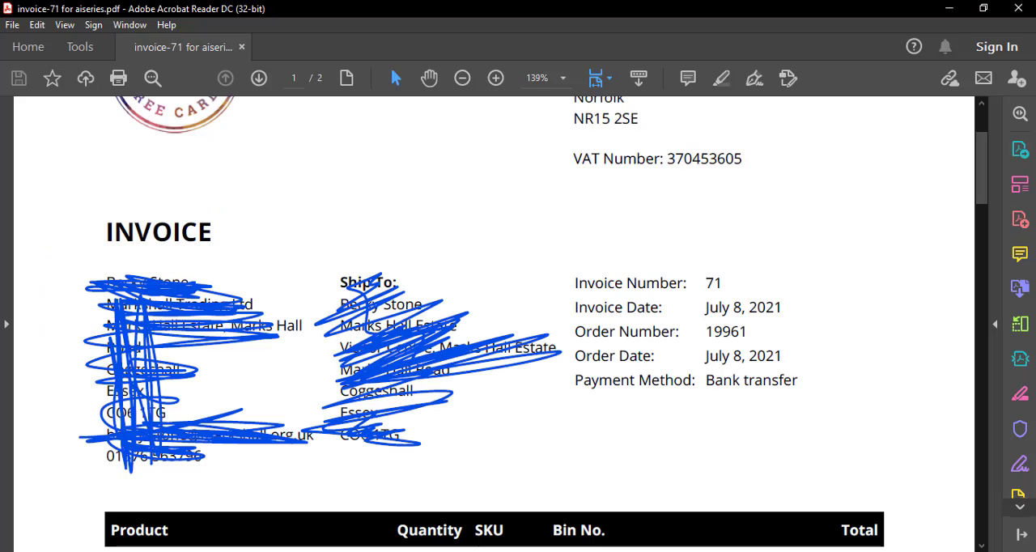
{"action": "scroll", "coordinate": [634, 477], "scroll_direction": "down", "scroll_amount": 4}
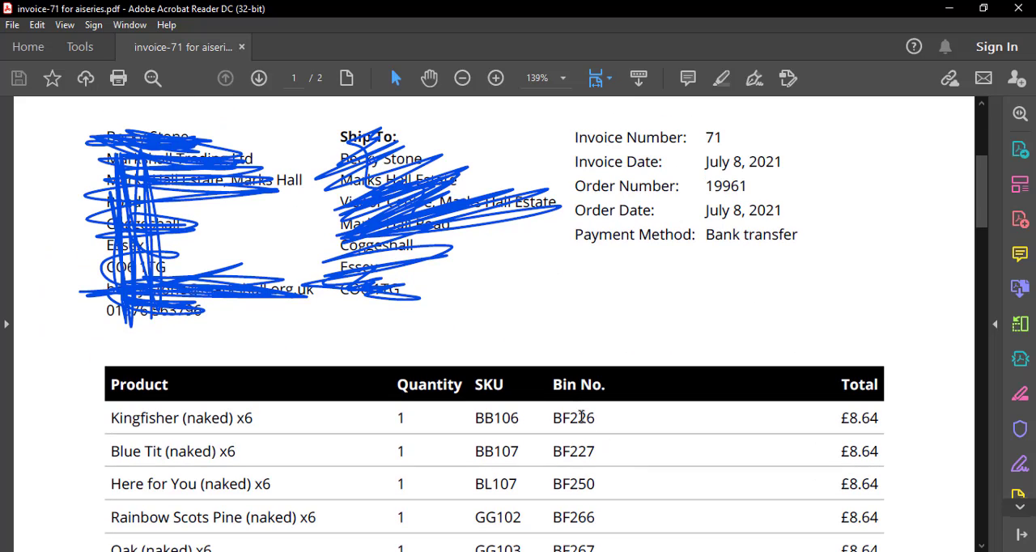
{"action": "key", "text": "alt+Tab"}
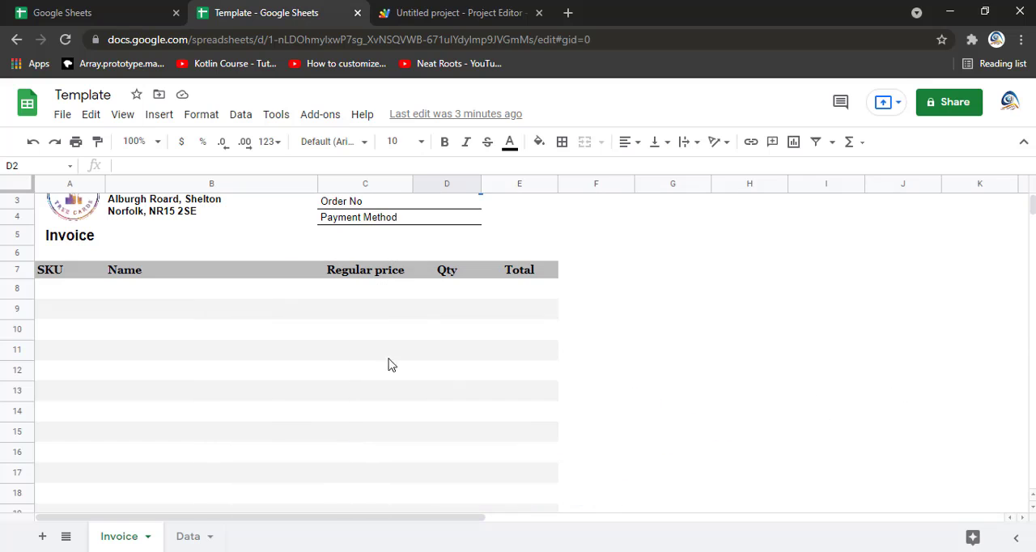
{"action": "mouse_move", "coordinate": [612, 550]}
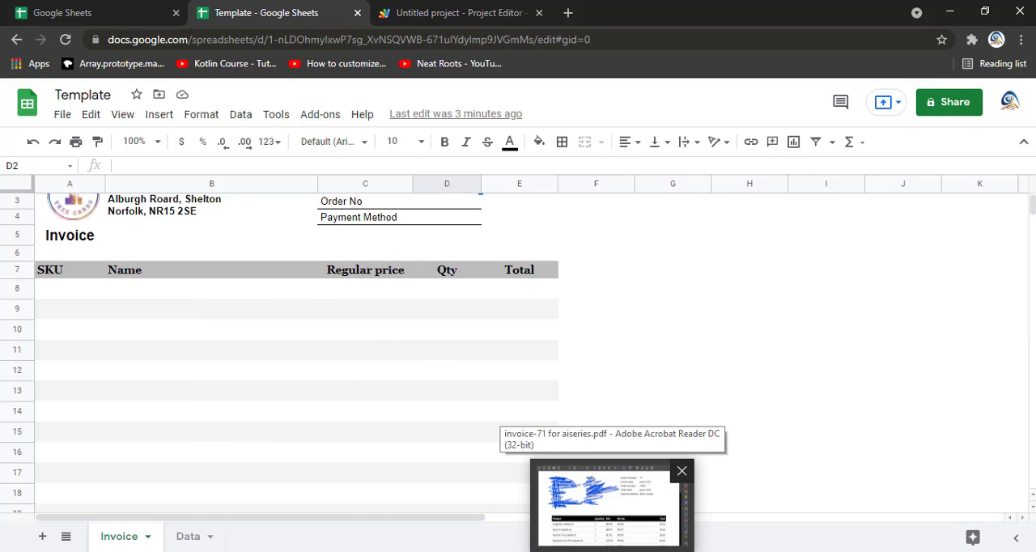
{"action": "left_click", "coordinate": [612, 503]}
{"action": "key", "text": "alt+Tab"}
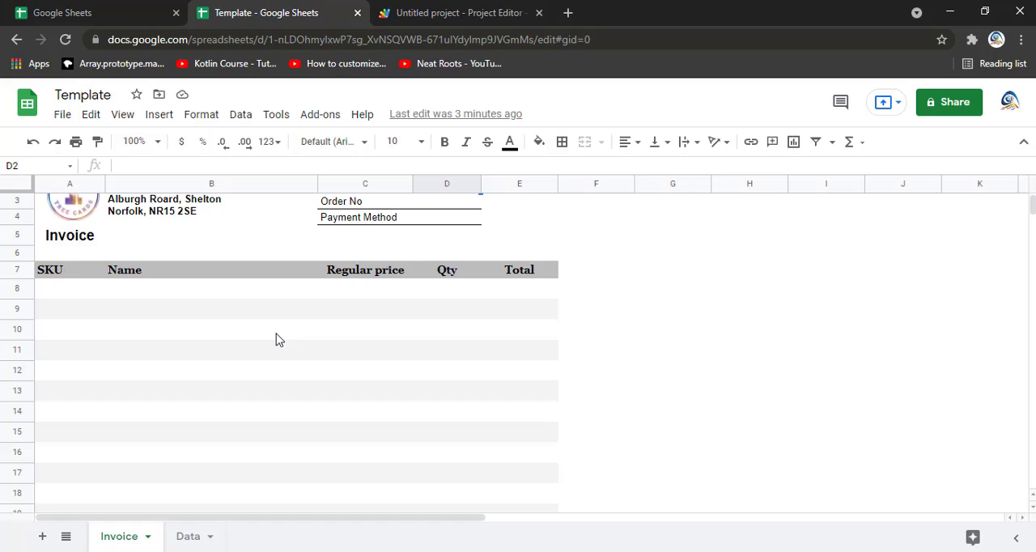
Step: Enter PBP100 as the SKU of the first item row, in cell A8
{"action": "left_click", "coordinate": [78, 299]}
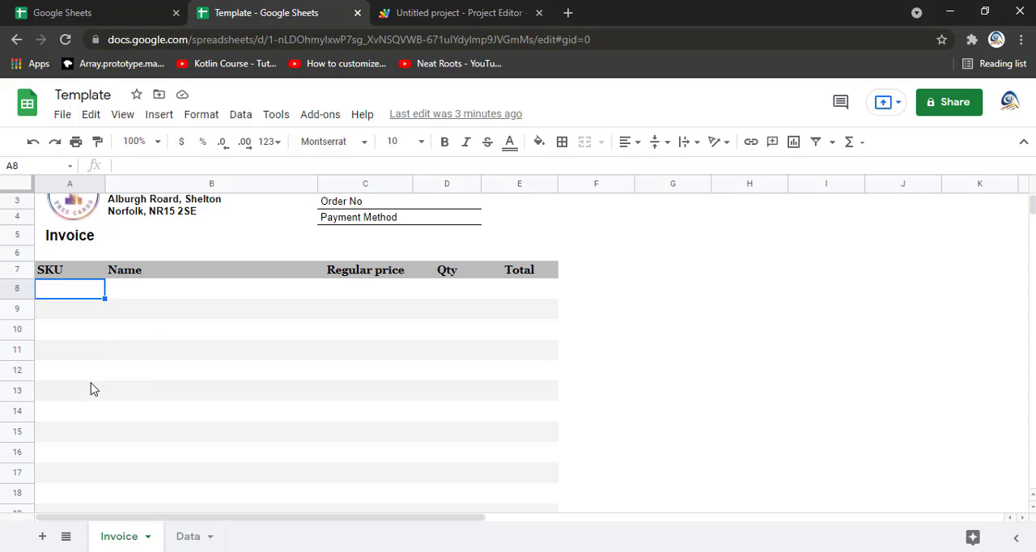
{"action": "scroll", "coordinate": [91, 388], "scroll_direction": "down", "scroll_amount": 3}
{"action": "scroll", "coordinate": [90, 391], "scroll_direction": "down", "scroll_amount": 1}
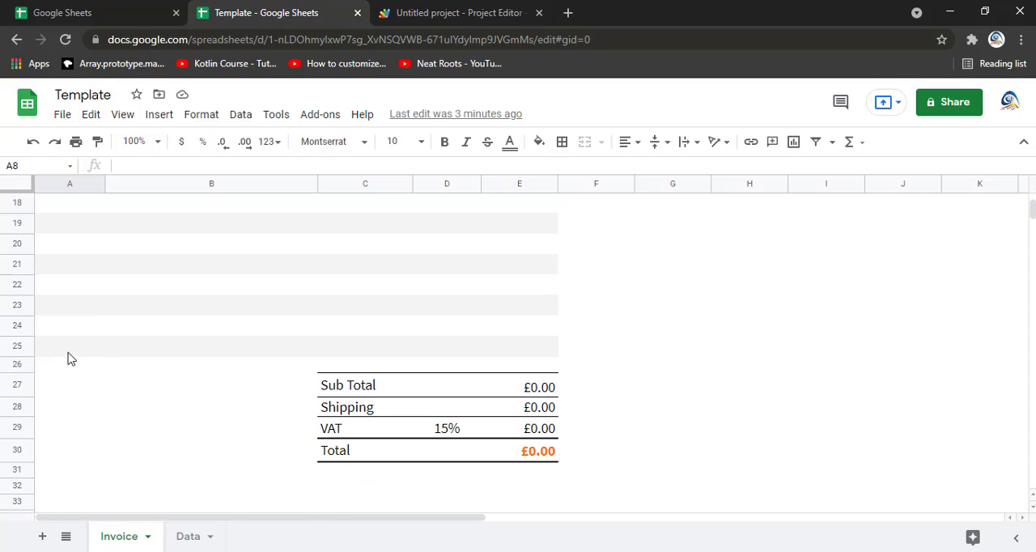
{"action": "scroll", "coordinate": [68, 356], "scroll_direction": "up", "scroll_amount": 3}
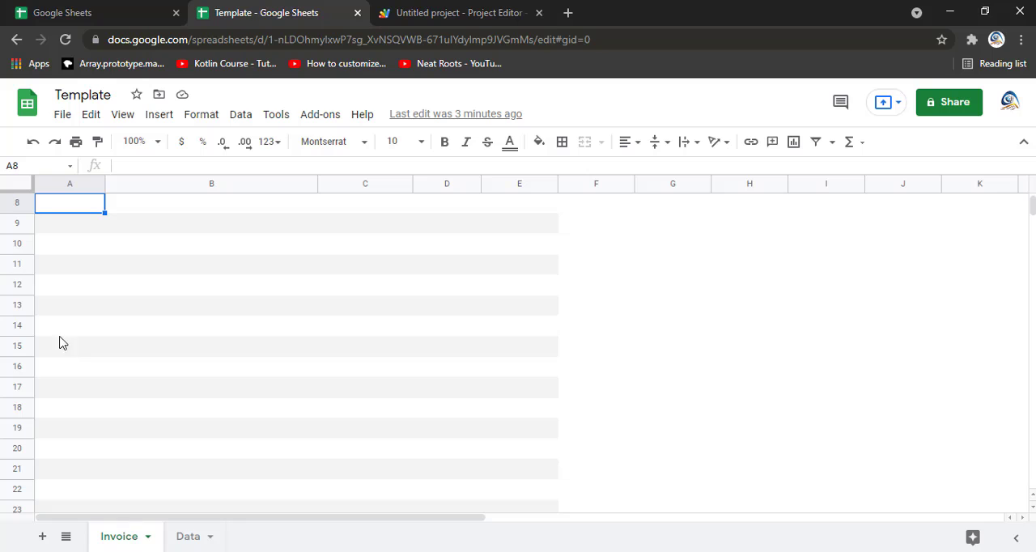
{"action": "scroll", "coordinate": [132, 275], "scroll_direction": "up", "scroll_amount": 2}
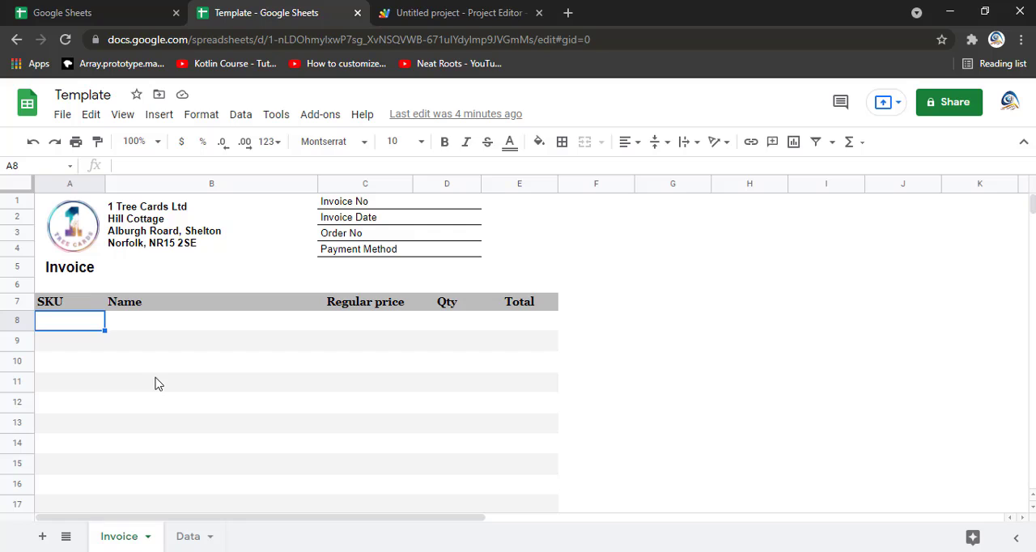
{"action": "type", "text": "p"}
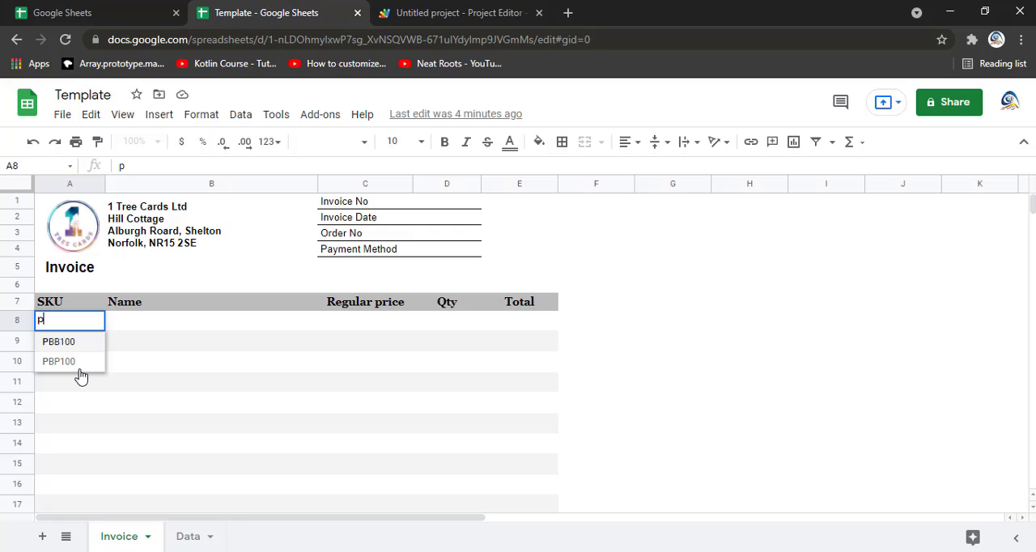
{"action": "key", "text": "Down"}
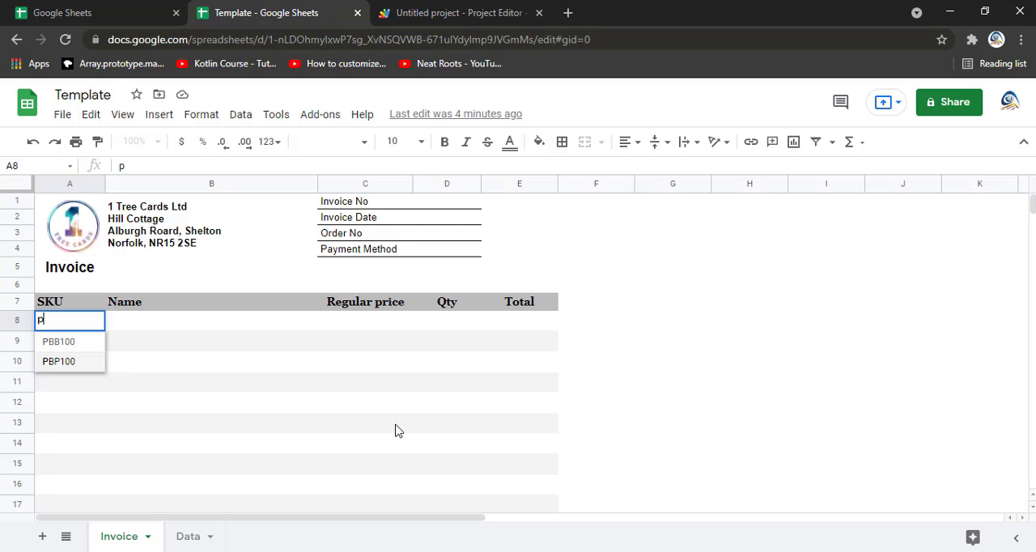
{"action": "key", "text": "Up"}
{"action": "key", "text": "Down"}
{"action": "key", "text": "Return"}
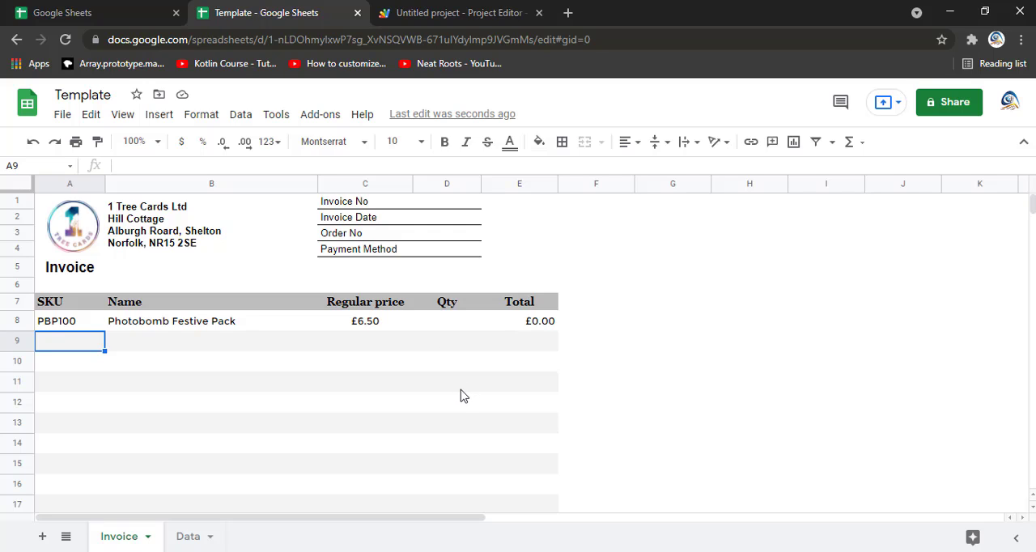
Step: Add SKU .WH101W to the second item row in A9 and SKU AE102 to the third in A10
{"action": "type", "text": "w"}
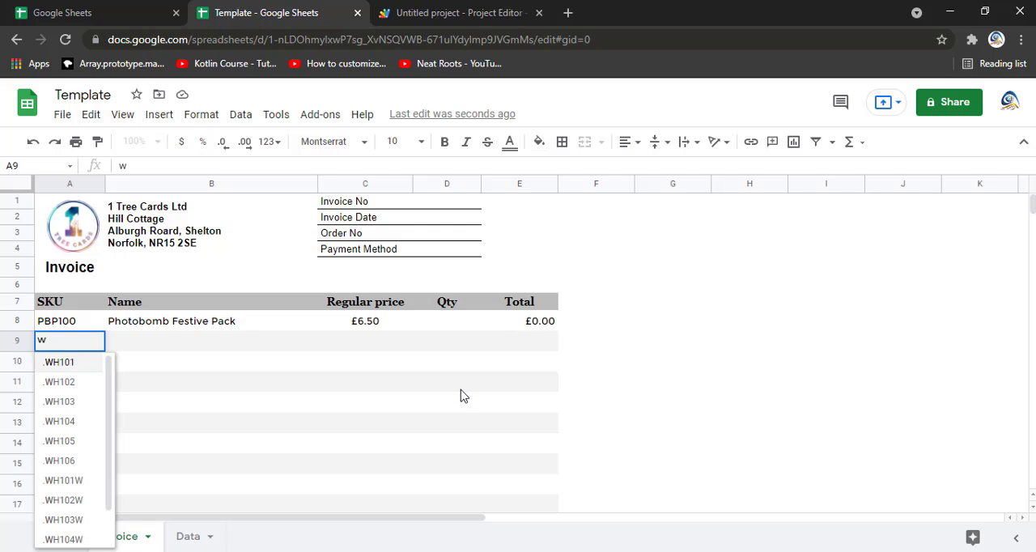
{"action": "left_click", "coordinate": [88, 484]}
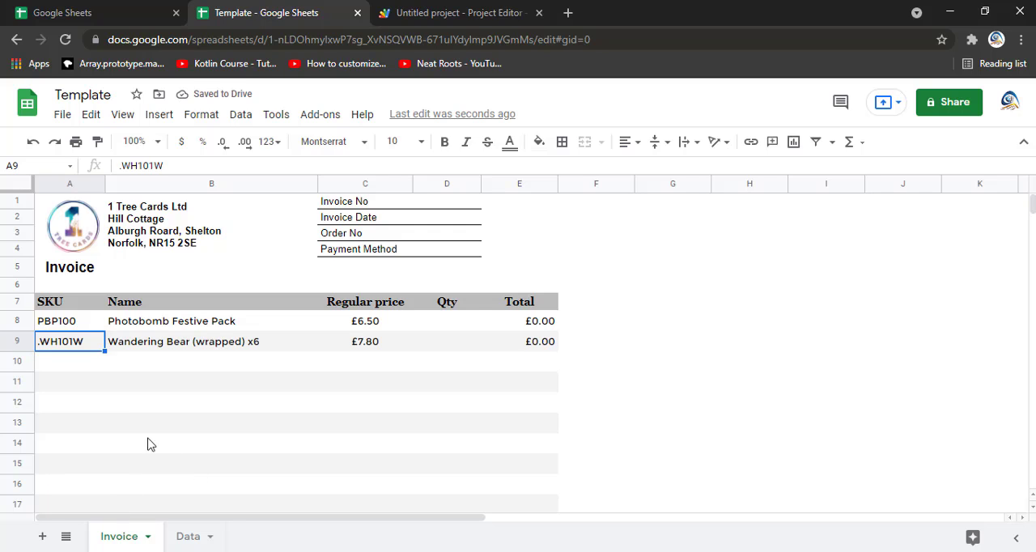
{"action": "key", "text": "Down"}
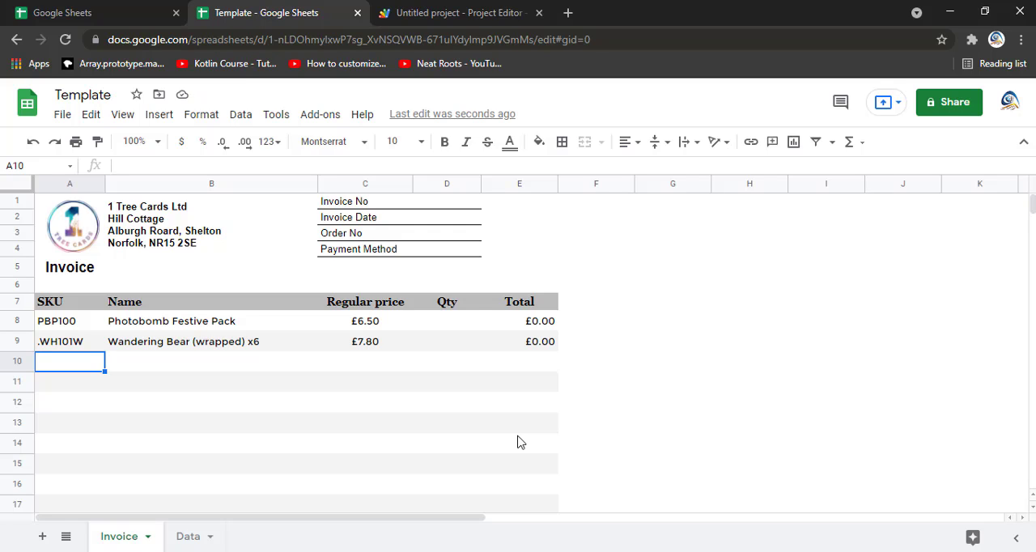
{"action": "type", "text": "a"}
{"action": "key", "text": "Down"}
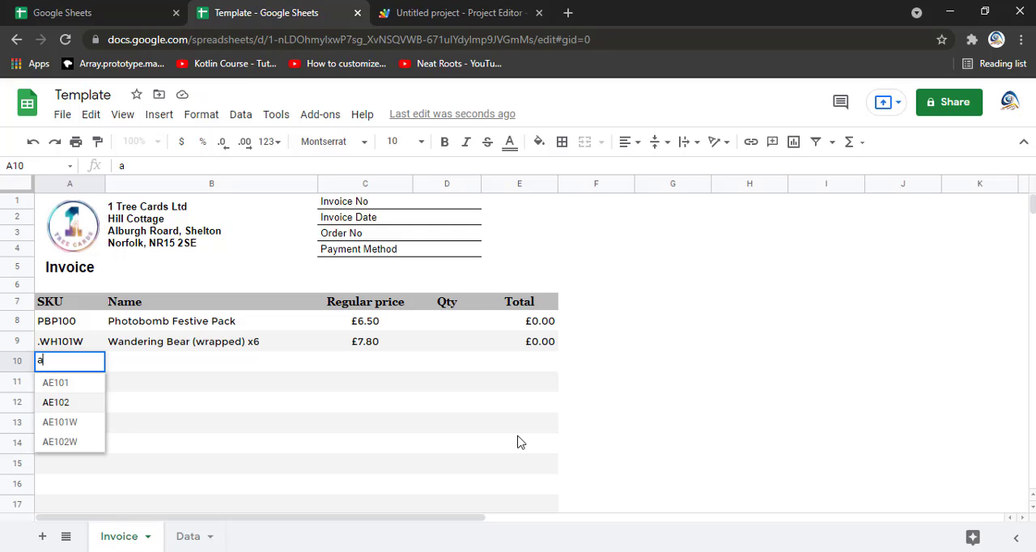
{"action": "key", "text": "Return"}
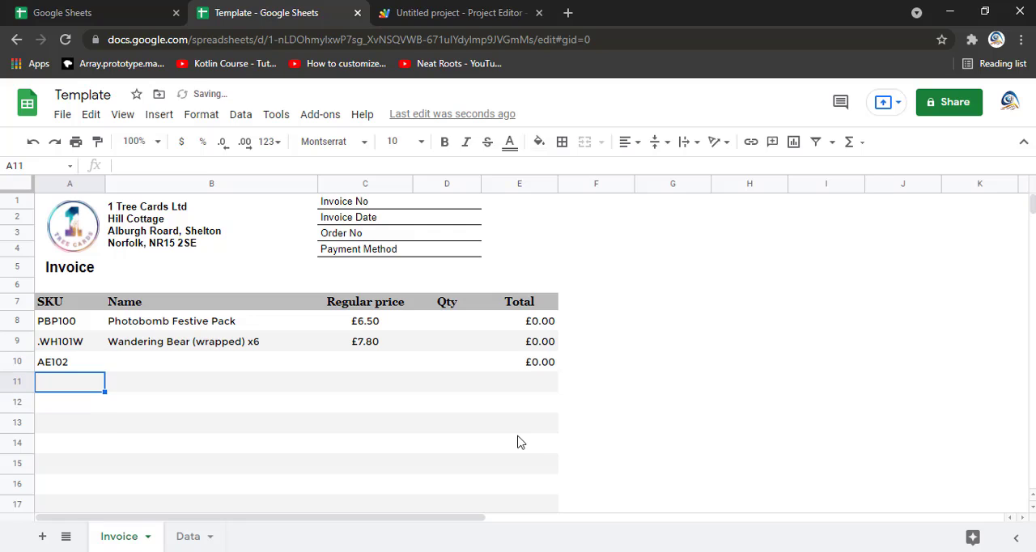
Step: Examine the Qty cells and the empty item rows of the Invoice sheet down to the Sub Total section
{"action": "key", "text": "Right"}
{"action": "key", "text": "Right"}
{"action": "key", "text": "Right"}
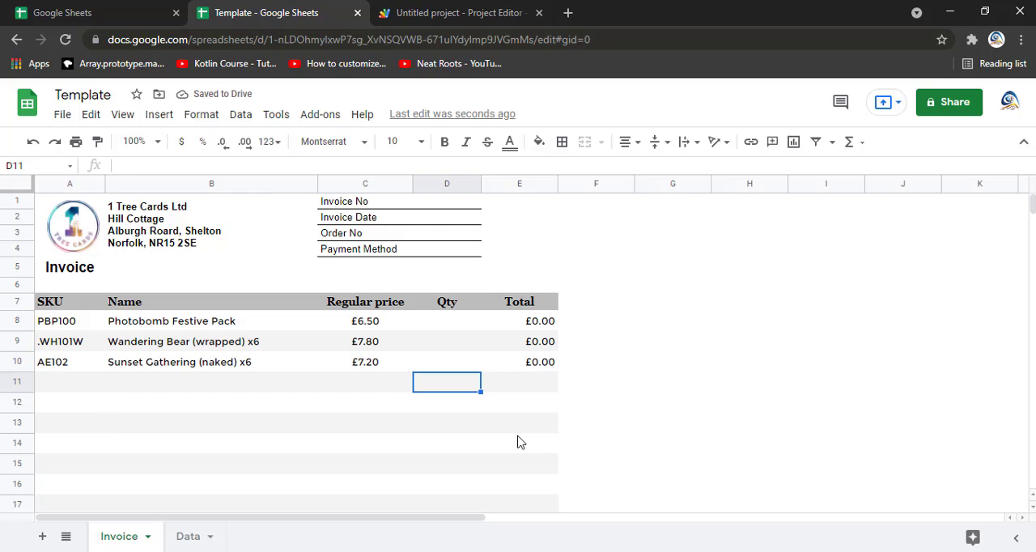
{"action": "key", "text": "Up"}
{"action": "key", "text": "Up"}
{"action": "key", "text": "Up"}
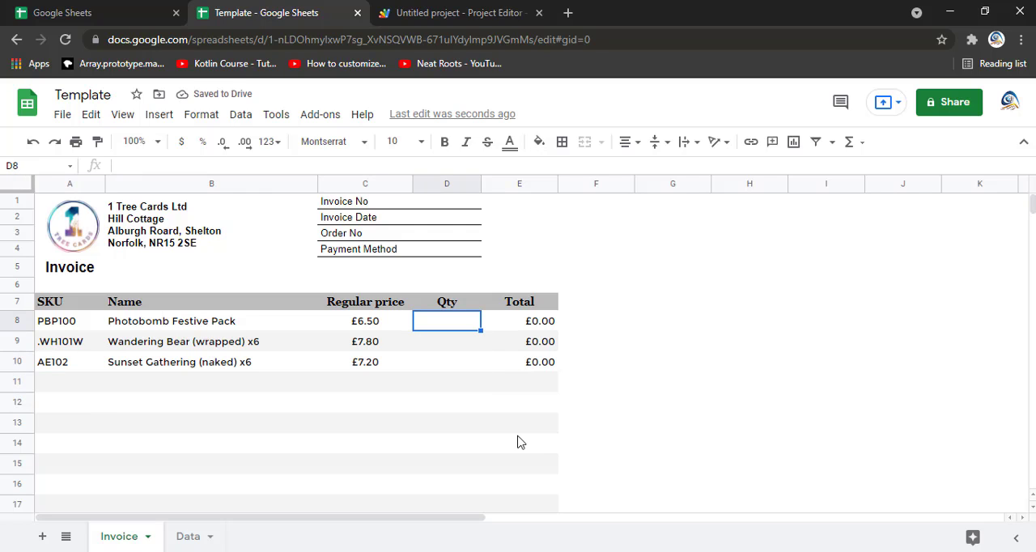
{"action": "key", "text": "Down"}
{"action": "key", "text": "Down"}
{"action": "key", "text": "Down"}
{"action": "key", "text": "Down"}
{"action": "key", "text": "Down"}
{"action": "key", "text": "Down"}
{"action": "key", "text": "Down"}
{"action": "key", "text": "Down"}
{"action": "key", "text": "Down"}
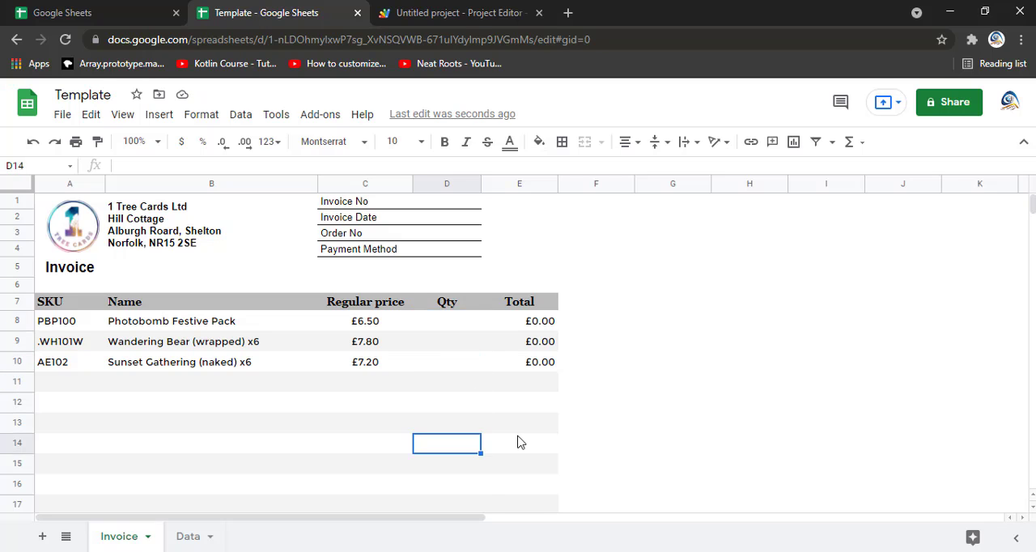
{"action": "key", "text": "Down"}
{"action": "key", "text": "Down"}
{"action": "key", "text": "Down"}
{"action": "key", "text": "Down"}
{"action": "key", "text": "Down"}
{"action": "key", "text": "Down"}
{"action": "key", "text": "Down"}
{"action": "key", "text": "Down"}
{"action": "key", "text": "Down"}
{"action": "key", "text": "Down"}
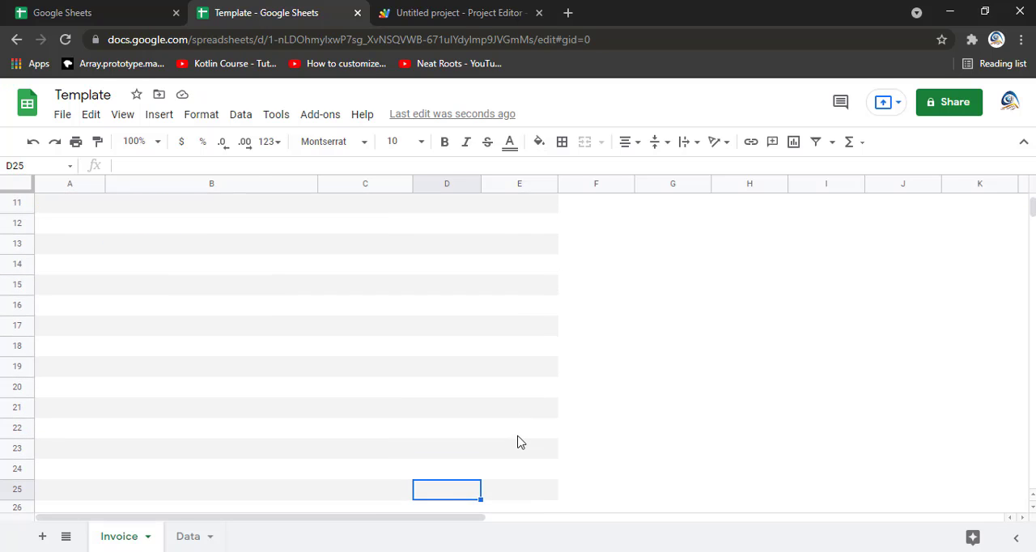
{"action": "key", "text": "Up"}
{"action": "key", "text": "Left"}
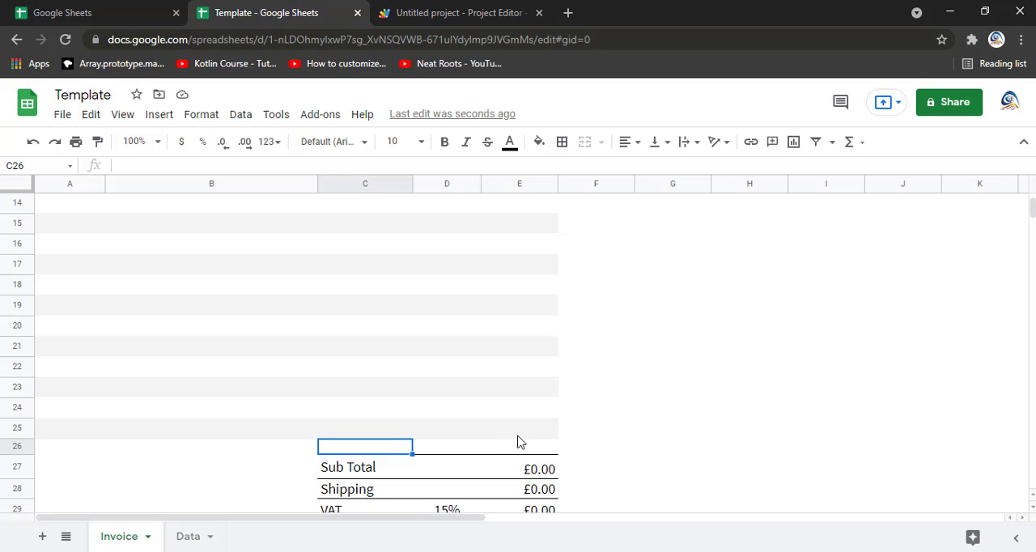
{"action": "key", "text": "Up"}
{"action": "key", "text": "Left"}
{"action": "key", "text": "Left"}
{"action": "key", "text": "Up"}
{"action": "key", "text": "Up"}
{"action": "key", "text": "Up"}
{"action": "key", "text": "Up"}
{"action": "key", "text": "Up"}
{"action": "key", "text": "Up"}
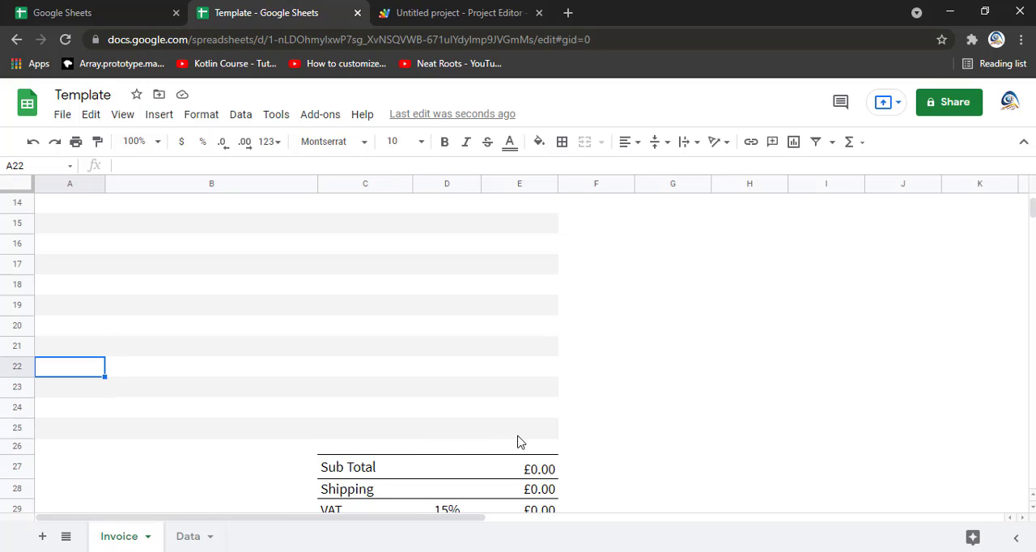
{"action": "key", "text": "Up"}
{"action": "key", "text": "Up"}
{"action": "key", "text": "Up"}
{"action": "key", "text": "Up"}
{"action": "key", "text": "Up"}
{"action": "key", "text": "Up"}
{"action": "key", "text": "Up"}
{"action": "key", "text": "Up"}
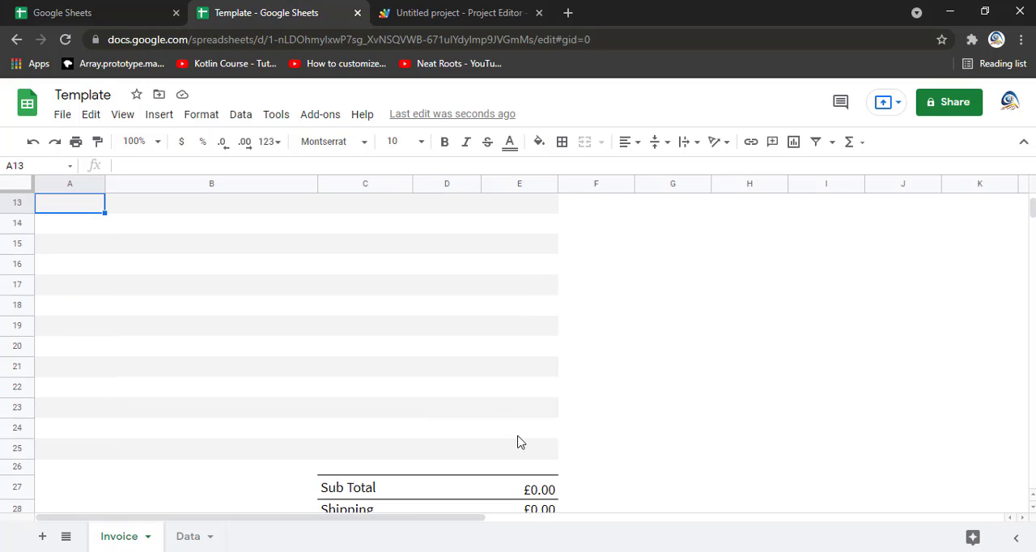
Step: Enter 45 as the quantity of the first item row, in cell D8 of the Invoice sheet
{"action": "key", "text": "Up"}
{"action": "key", "text": "Up"}
{"action": "key", "text": "Up"}
{"action": "key", "text": "Up"}
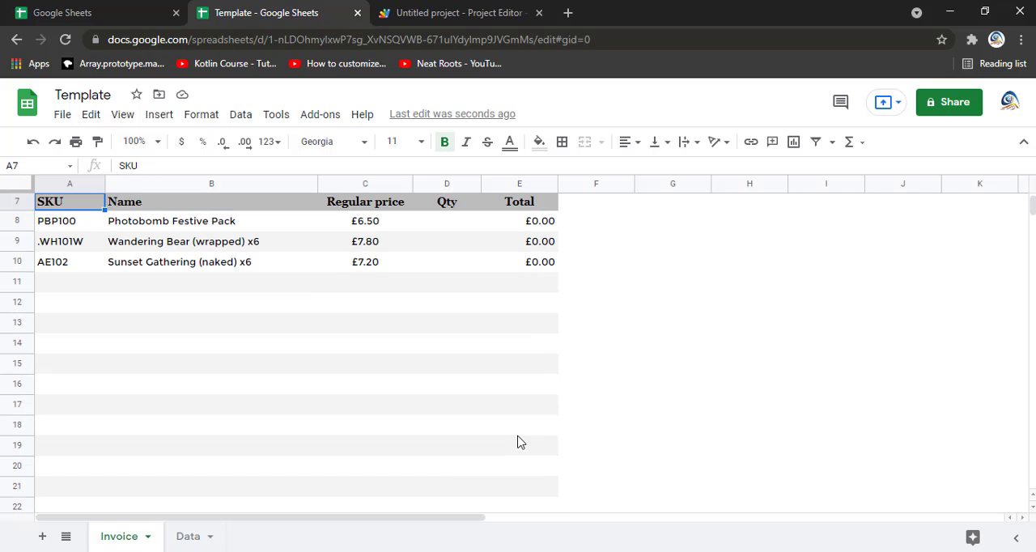
{"action": "key", "text": "Right"}
{"action": "key", "text": "Right"}
{"action": "key", "text": "Right"}
{"action": "key", "text": "Down"}
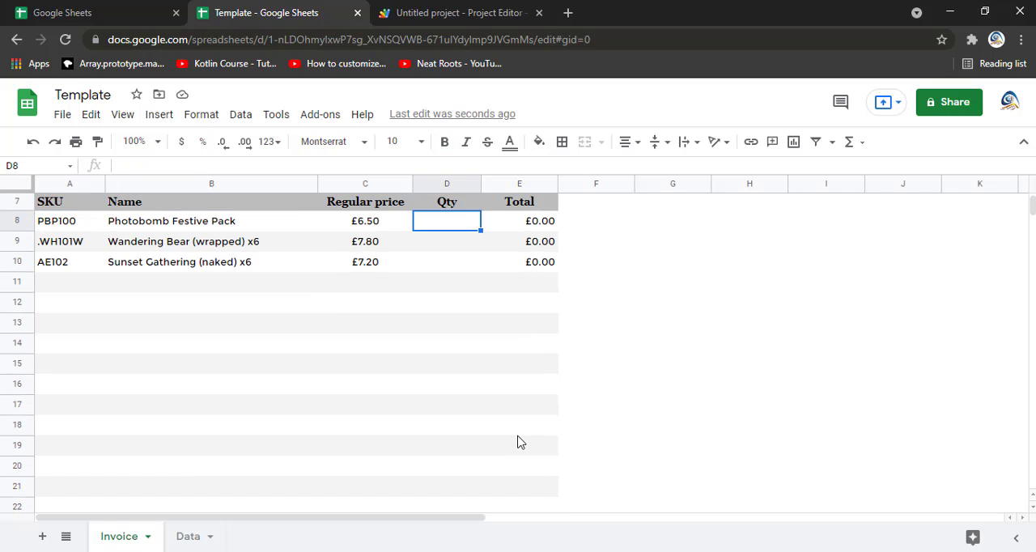
{"action": "type", "text": "45"}
{"action": "key", "text": "Return"}
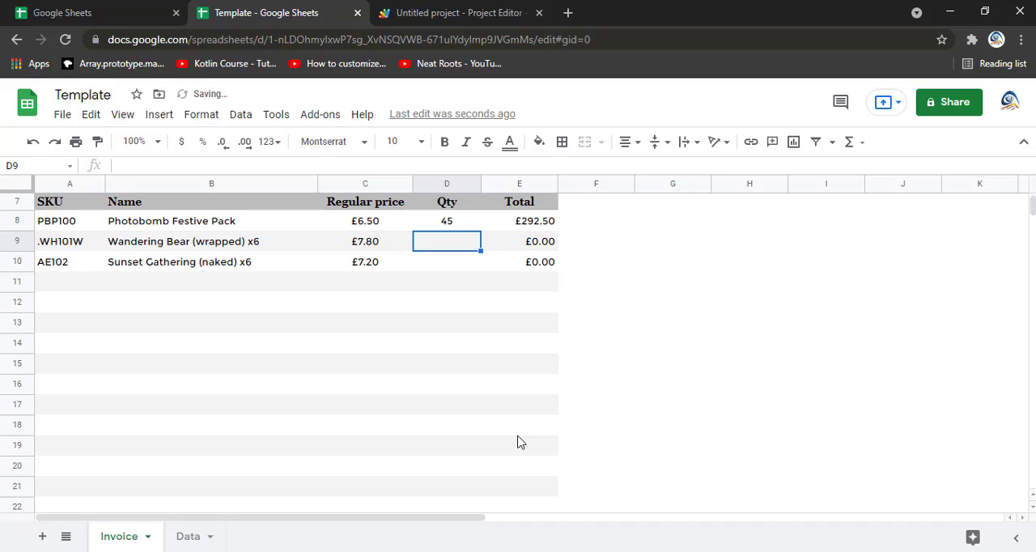
Step: Enter quantity 65 for the second item row in D9 and 77 for the third in D10
{"action": "type", "text": "65"}
{"action": "key", "text": "Return"}
{"action": "type", "text": "77"}
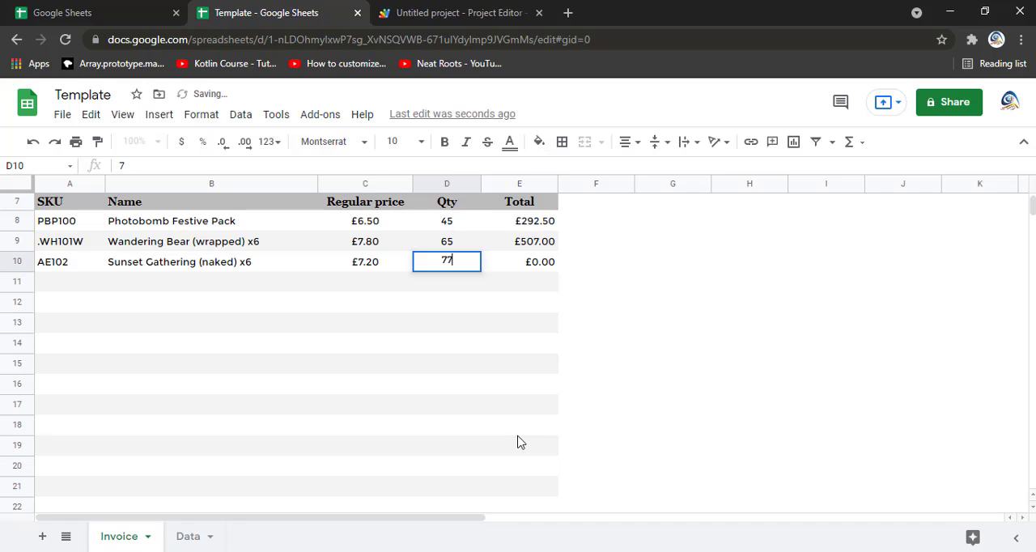
{"action": "key", "text": "Return"}
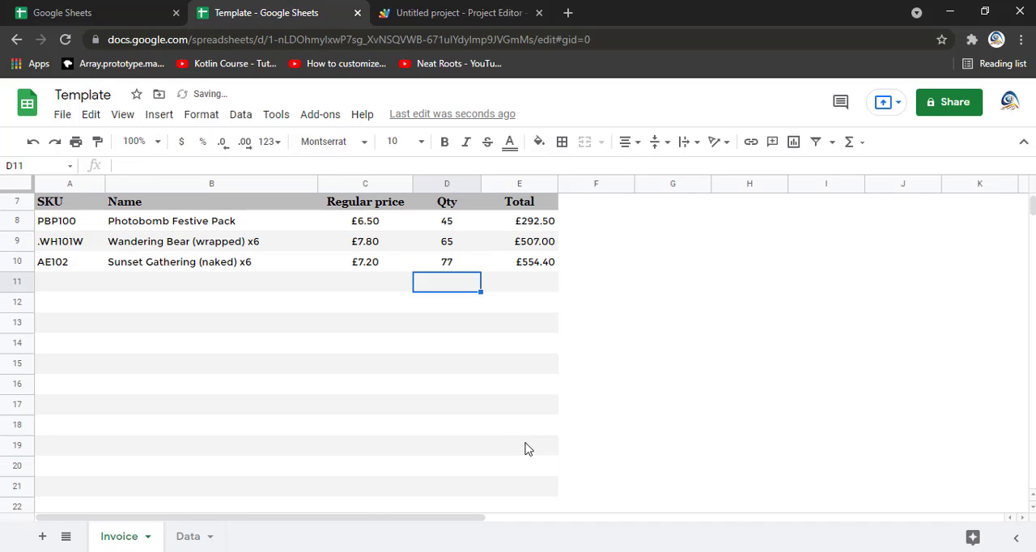
Step: Set the Shipping amount to 100 in cell E28 of the invoice's summary section
{"action": "scroll", "coordinate": [521, 445], "scroll_direction": "down", "scroll_amount": 4}
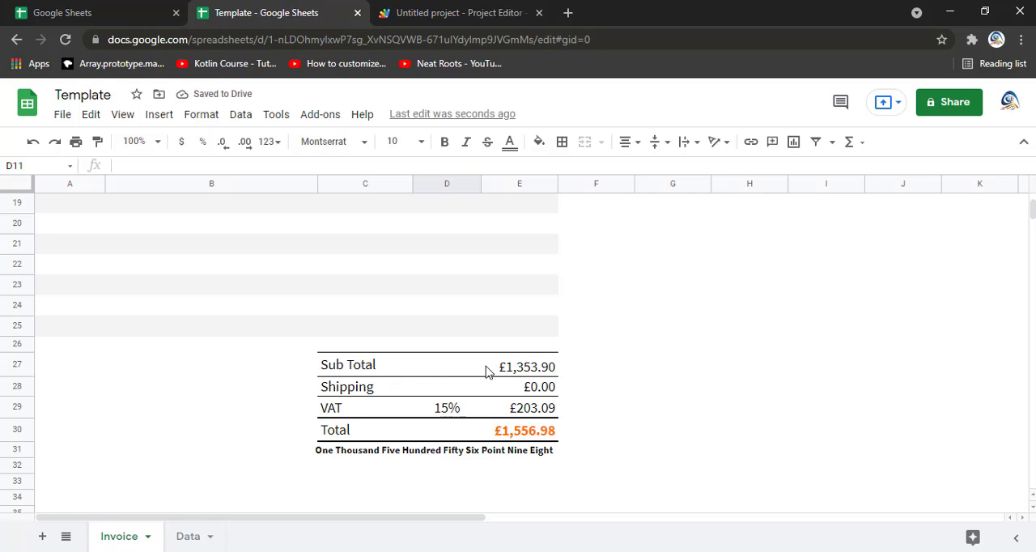
{"action": "left_click", "coordinate": [550, 391]}
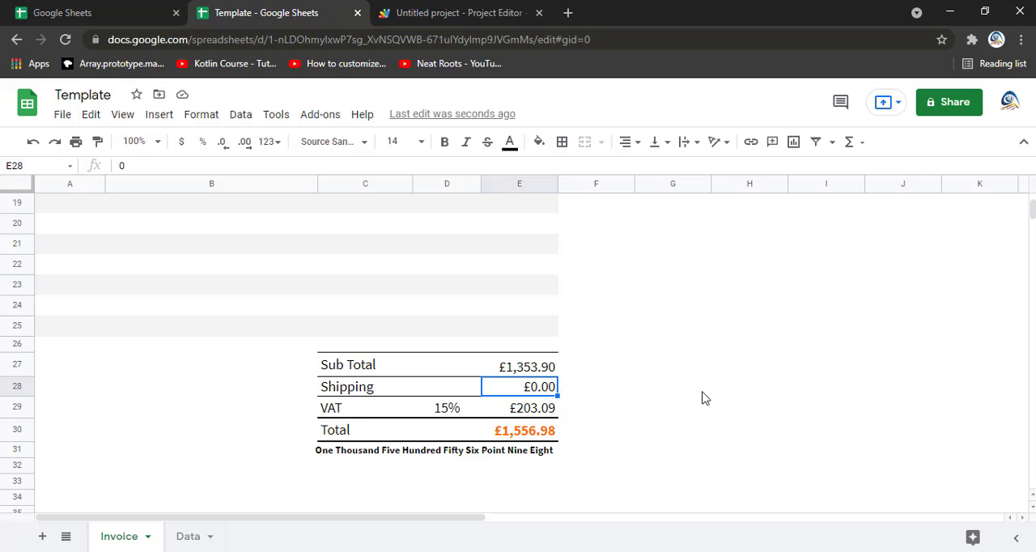
{"action": "type", "text": "100"}
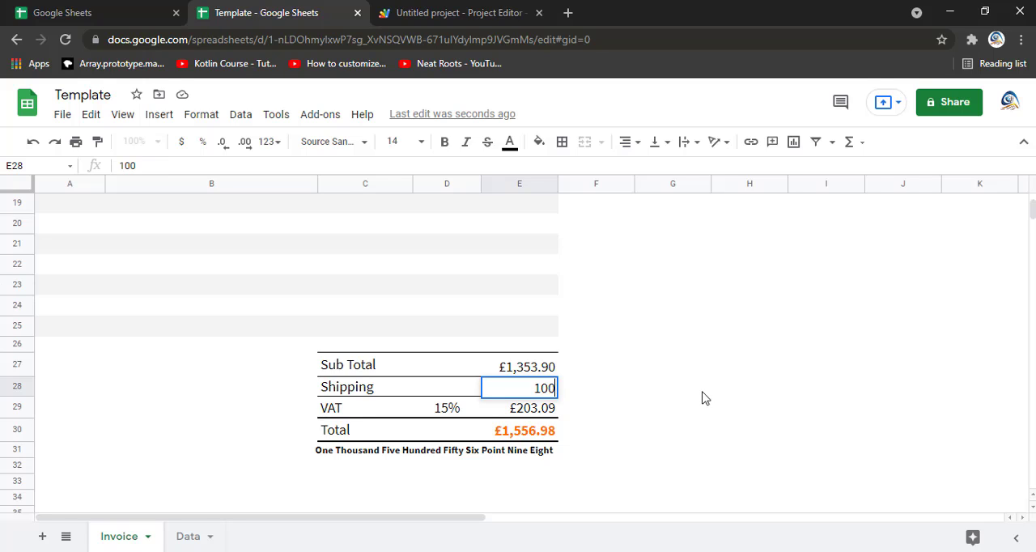
{"action": "key", "text": "Return"}
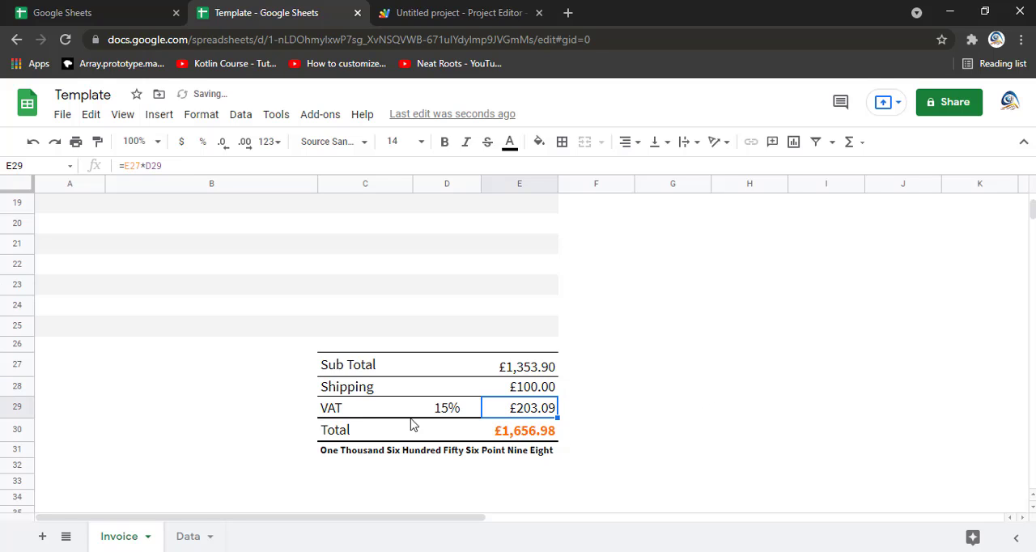
Step: Set the VAT rate to 20% in D29 and inspect the amount-in-words formula below the Total
{"action": "left_click", "coordinate": [444, 411]}
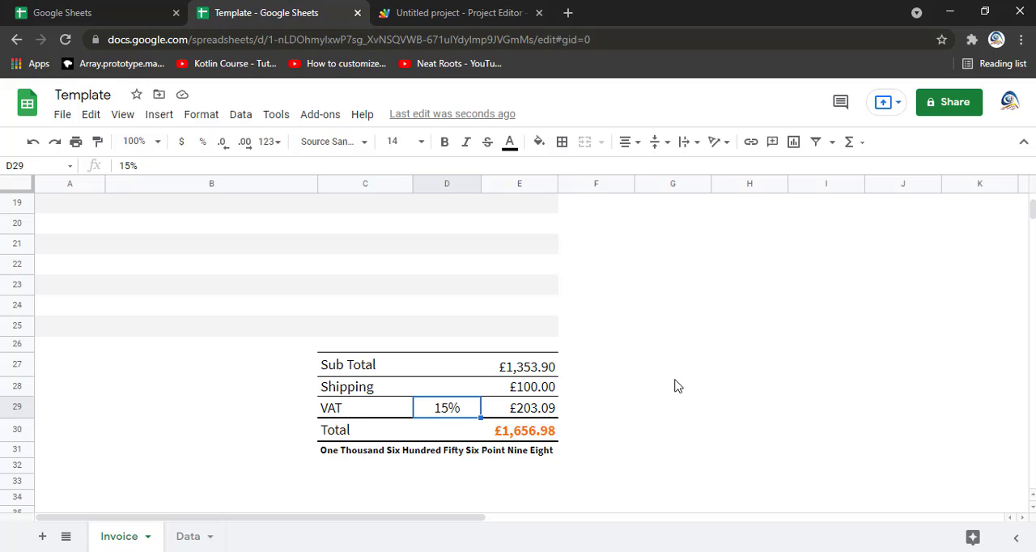
{"action": "type", "text": "20"}
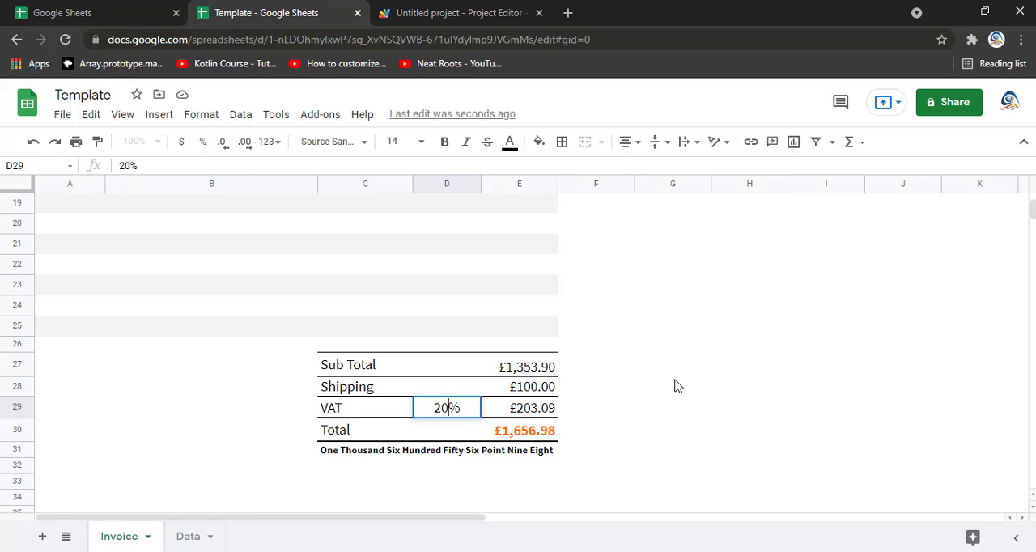
{"action": "key", "text": "Return"}
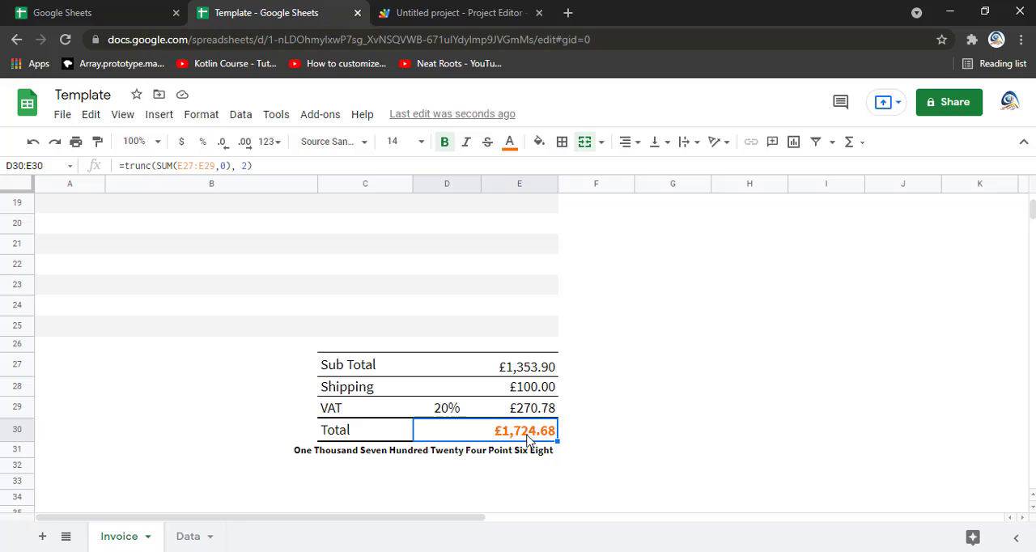
{"action": "left_click", "coordinate": [326, 453]}
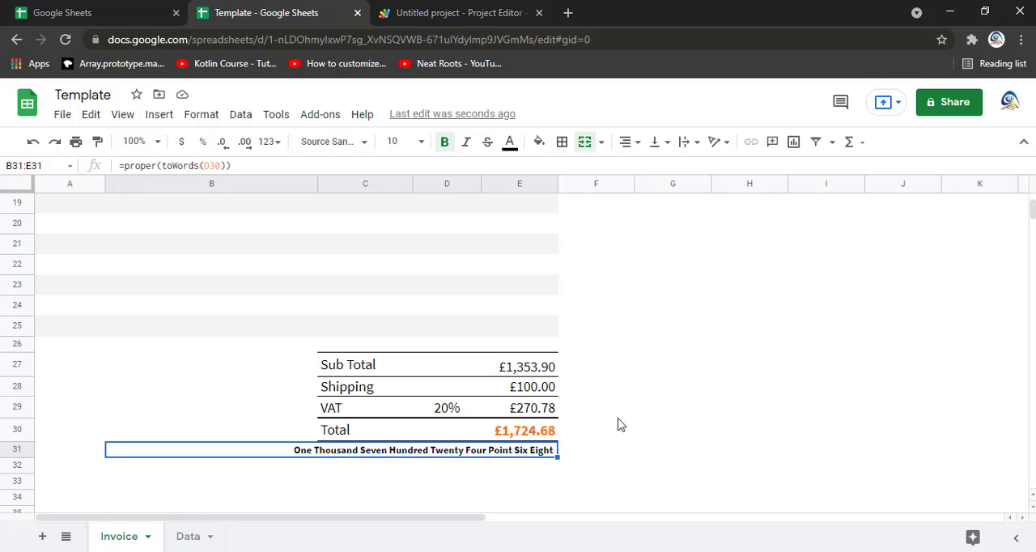
{"action": "scroll", "coordinate": [414, 377], "scroll_direction": "up", "scroll_amount": 5}
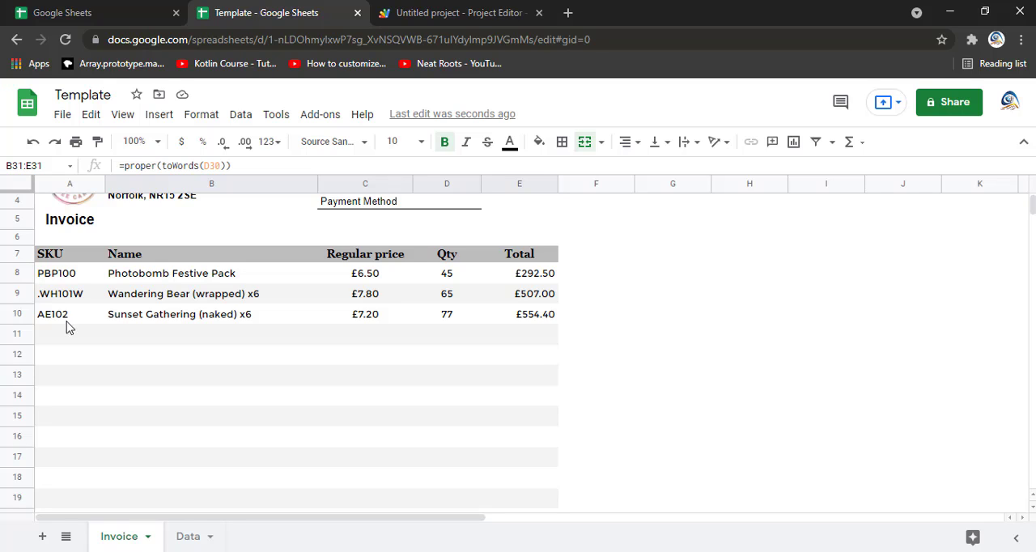
Step: Look over the SKU codes near the end of the Data sheet's product list and return to the Invoice sheet
{"action": "left_click", "coordinate": [198, 541]}
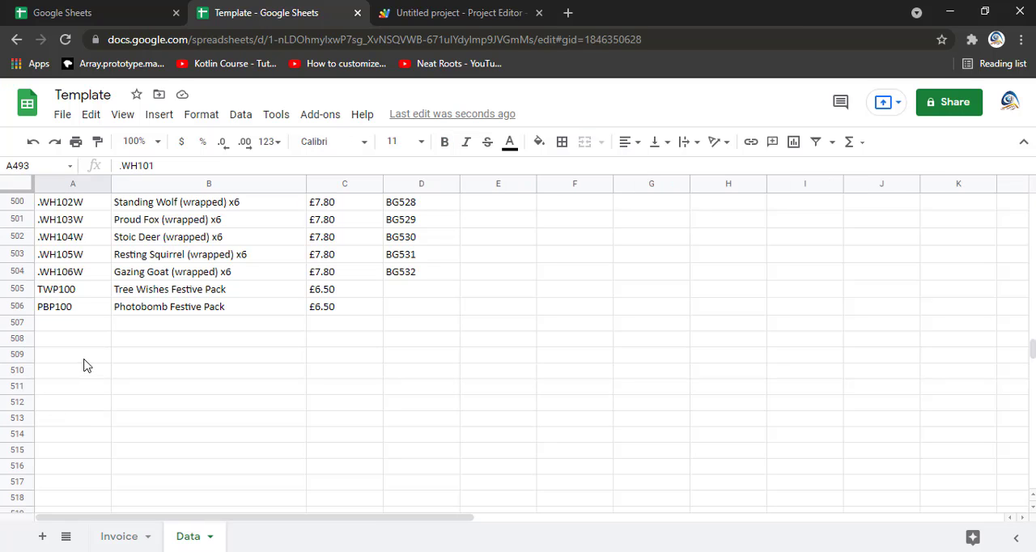
{"action": "scroll", "coordinate": [87, 365], "scroll_direction": "up", "scroll_amount": 2}
{"action": "left_click", "coordinate": [53, 361]}
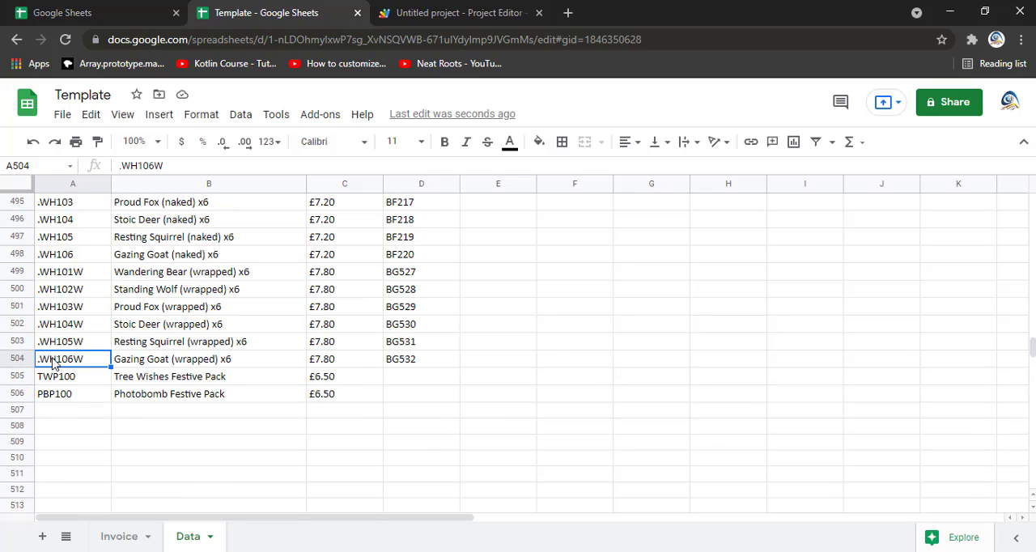
{"action": "left_click", "coordinate": [53, 344]}
{"action": "left_click", "coordinate": [56, 325]}
{"action": "left_click", "coordinate": [69, 309]}
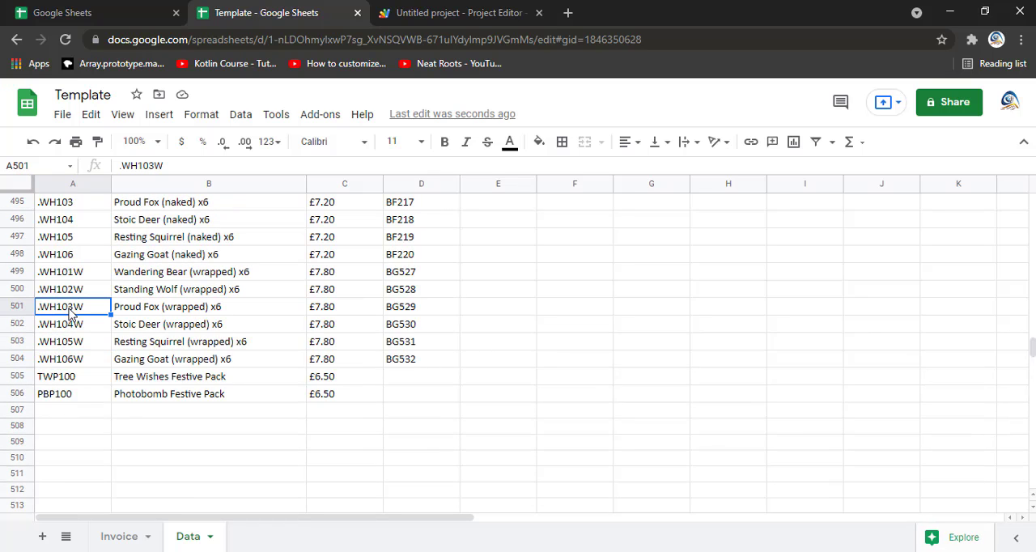
{"action": "left_click", "coordinate": [126, 536]}
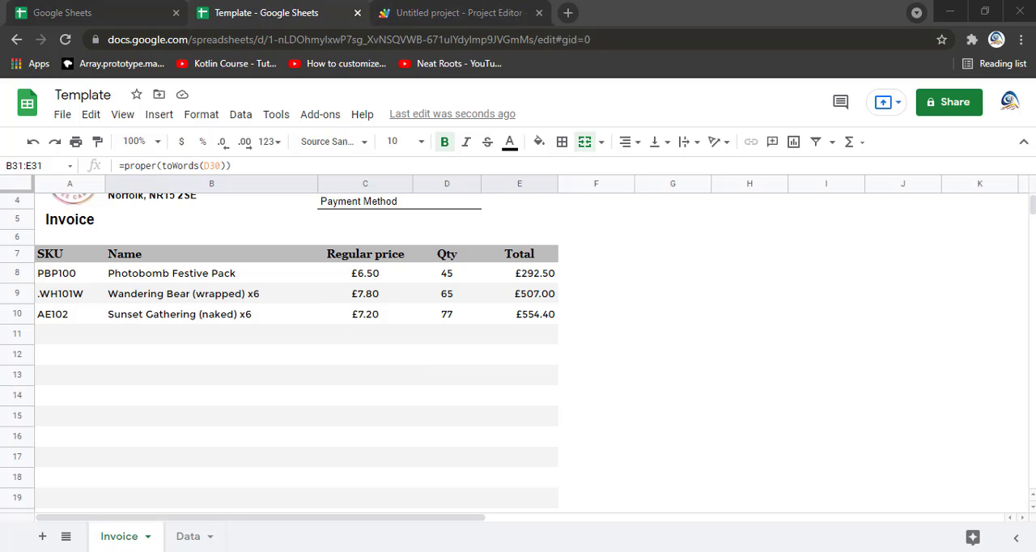
Step: Compare the invoice details block in the Adobe Acrobat Reader PDF with the header of the Google Sheets template
{"action": "key", "text": "alt+Tab"}
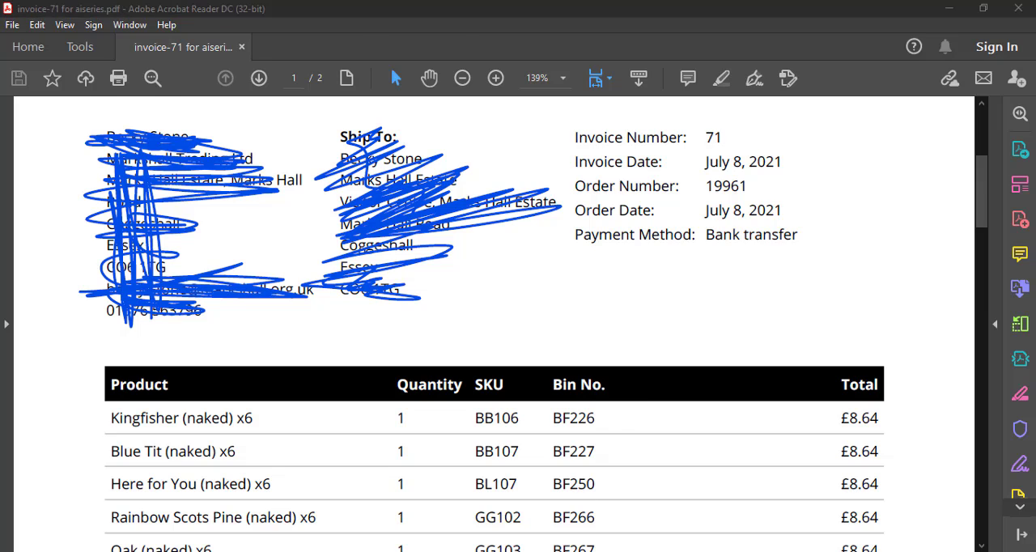
{"action": "key", "text": "alt+Tab"}
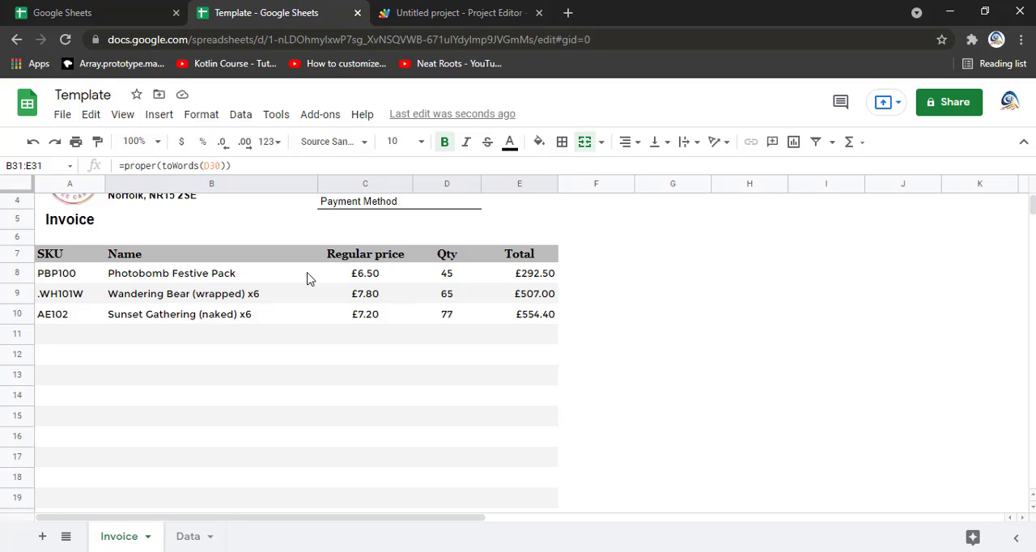
{"action": "scroll", "coordinate": [321, 306], "scroll_direction": "up", "scroll_amount": 1}
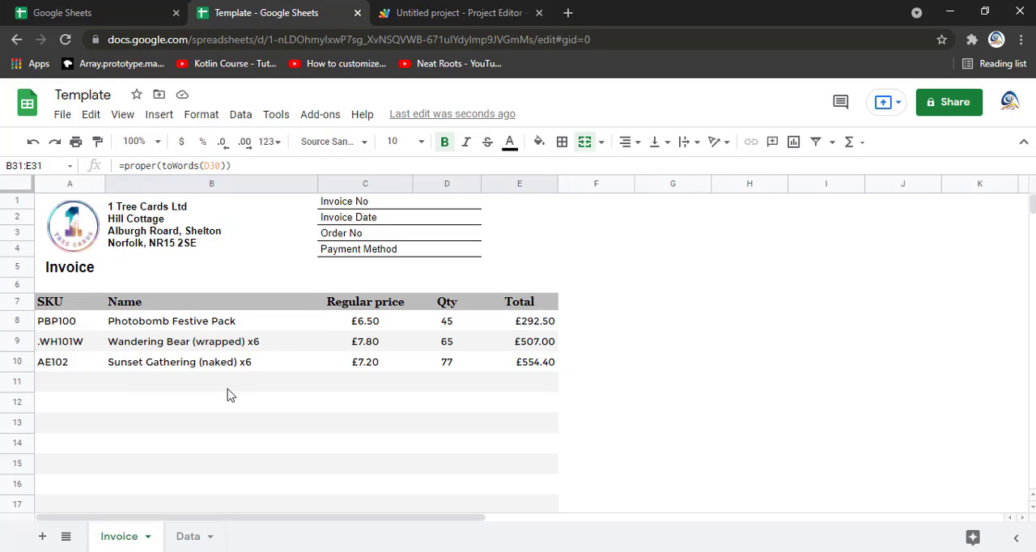
Step: Fill in the invoice number in D1, the invoice date 9/4/2021 in D2 and the order number in D3
{"action": "left_click", "coordinate": [454, 207]}
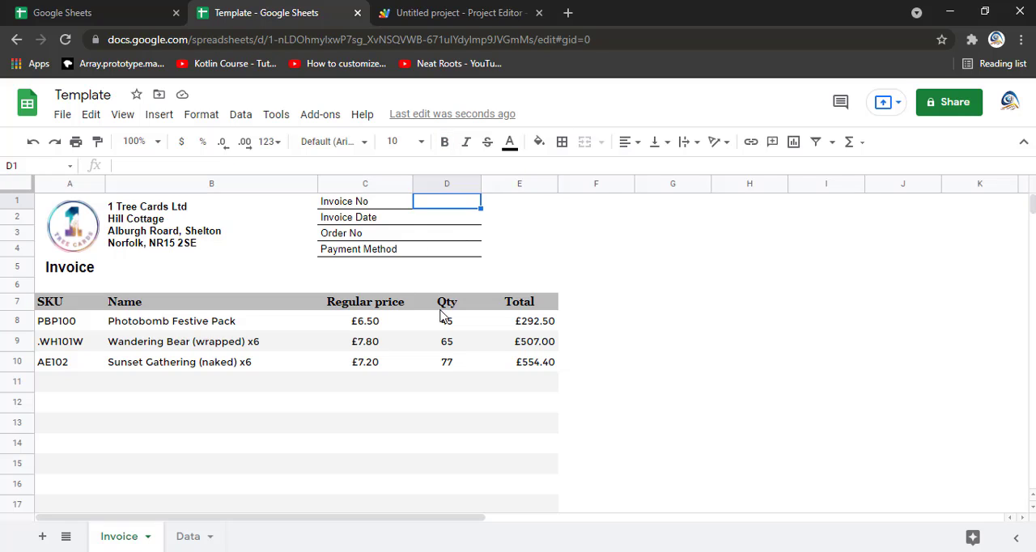
{"action": "type", "text": "675"}
{"action": "key", "text": "Return"}
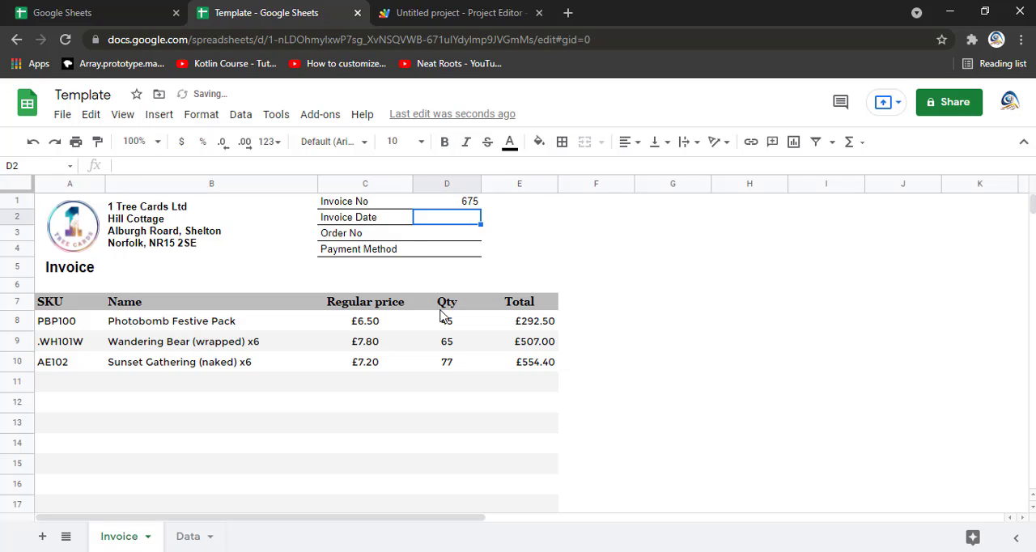
{"action": "key", "text": "ctrl+semicolon"}
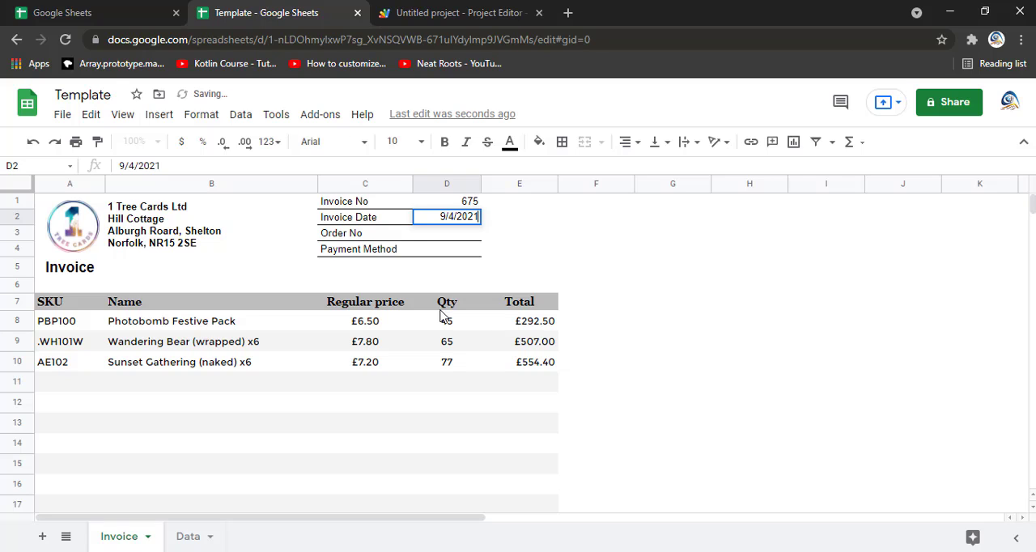
{"action": "key", "text": "Return"}
{"action": "type", "text": "8976"}
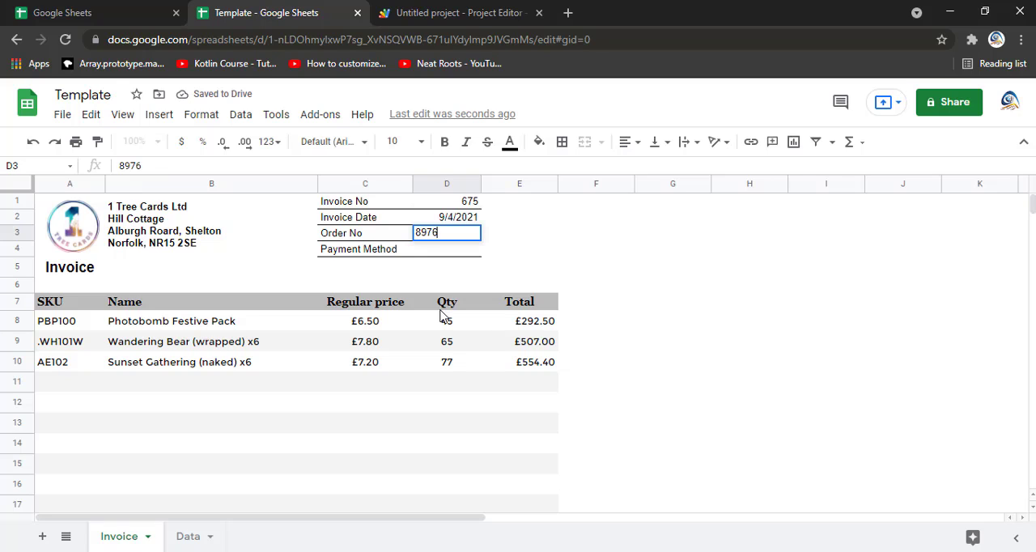
{"action": "key", "text": "Return"}
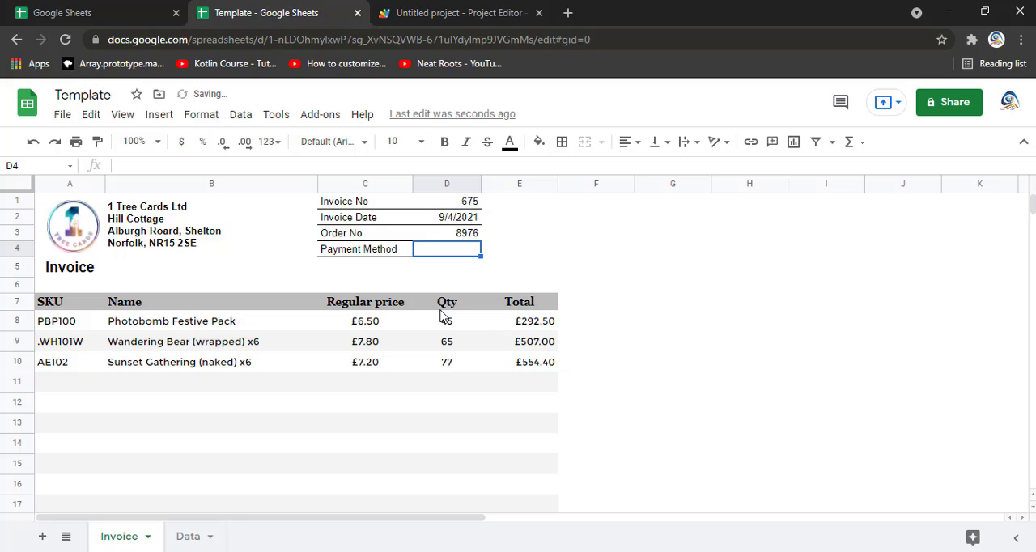
Step: Enter Cash as the Payment Method in cell D4 of the invoice header
{"action": "type", "text": "Ban"}
{"action": "key", "text": "BackSpace"}
{"action": "key", "text": "BackSpace"}
{"action": "key", "text": "BackSpace"}
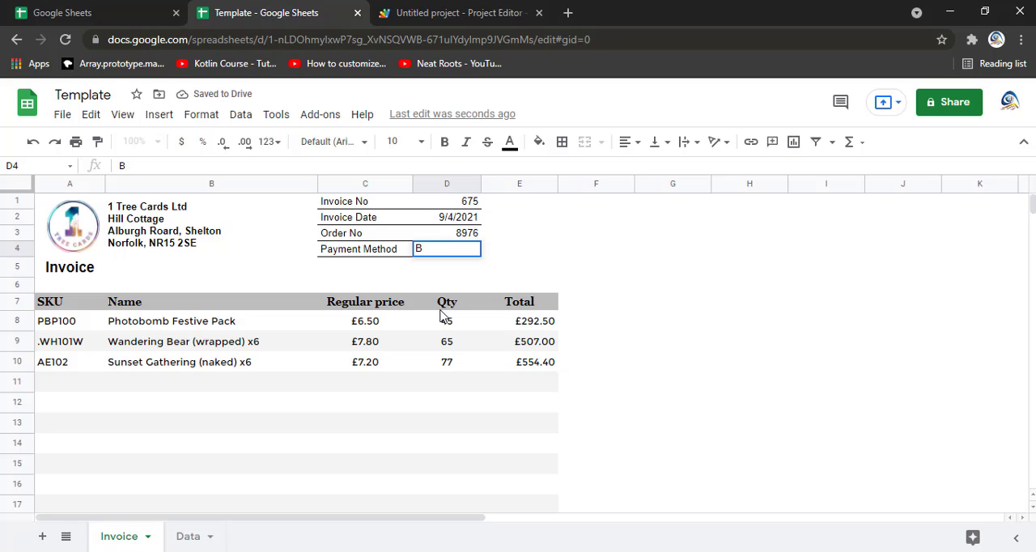
{"action": "type", "text": "Cash"}
{"action": "key", "text": "Return"}
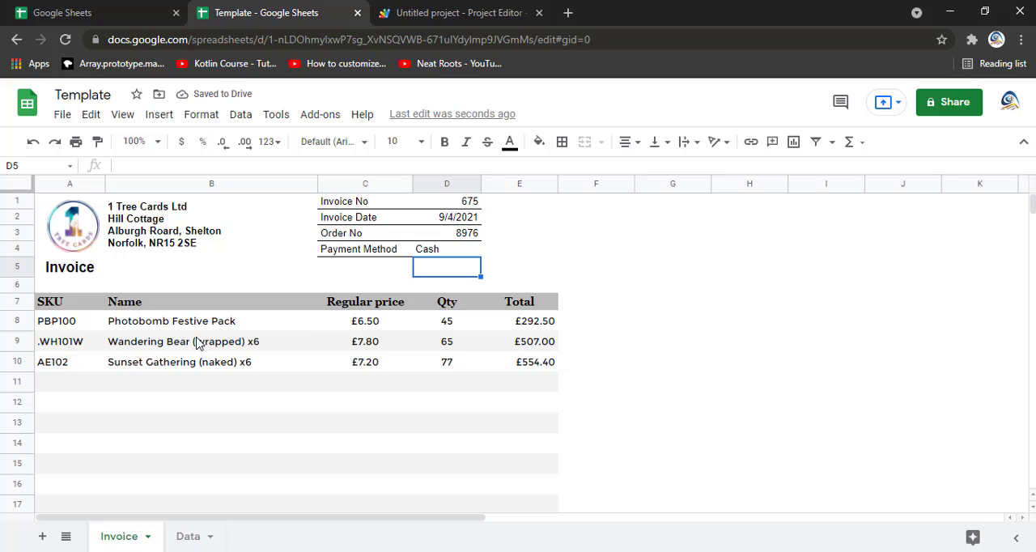
Step: Preview the print layout of the completed invoice and return to the sheet
{"action": "left_click", "coordinate": [282, 342]}
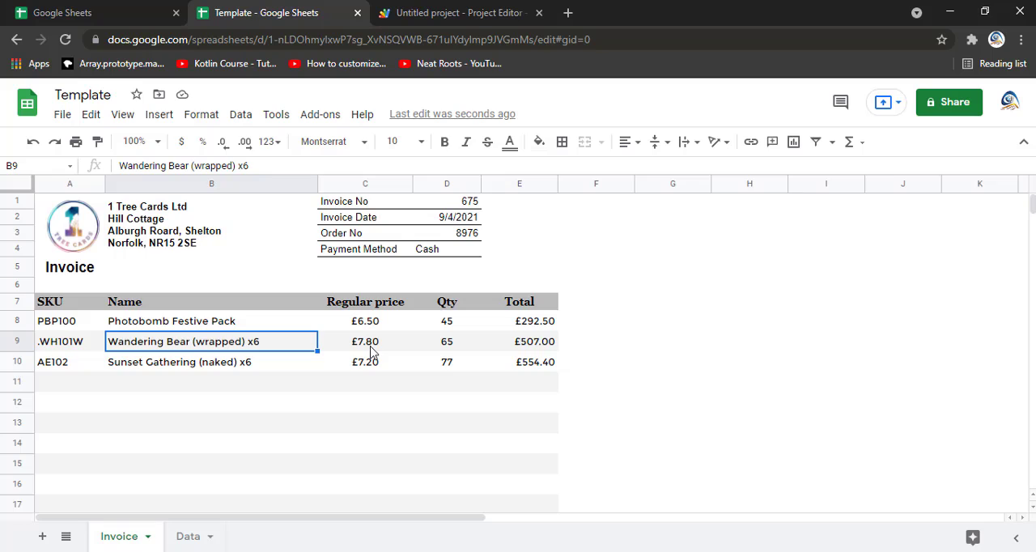
{"action": "key", "text": "ctrl+p"}
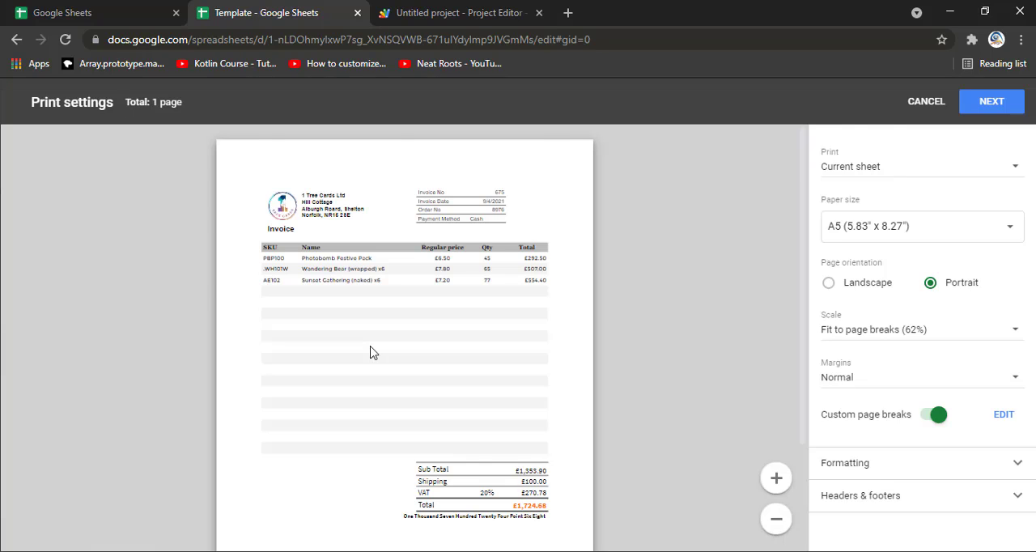
{"action": "key", "text": "Escape"}
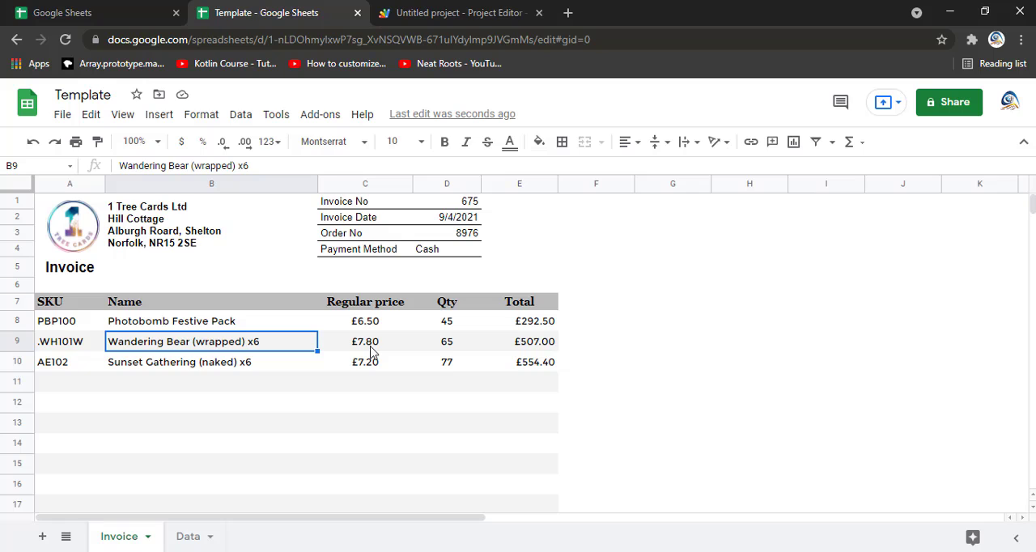
Step: Print the current sheet with the A5 portrait settings, download the generated file to Downloads and dismiss the download dialog
{"action": "key", "text": "ctrl+p"}
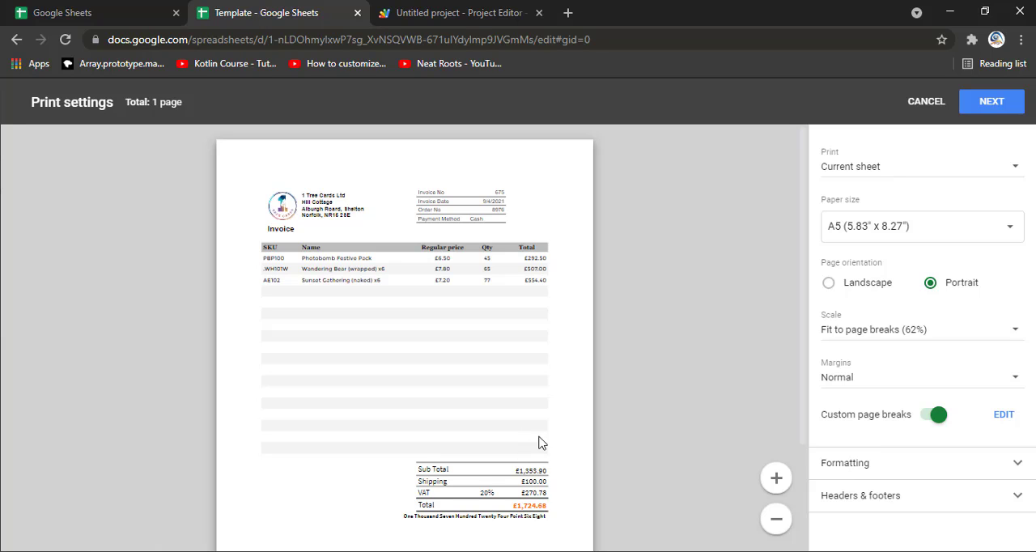
{"action": "left_click", "coordinate": [1002, 115]}
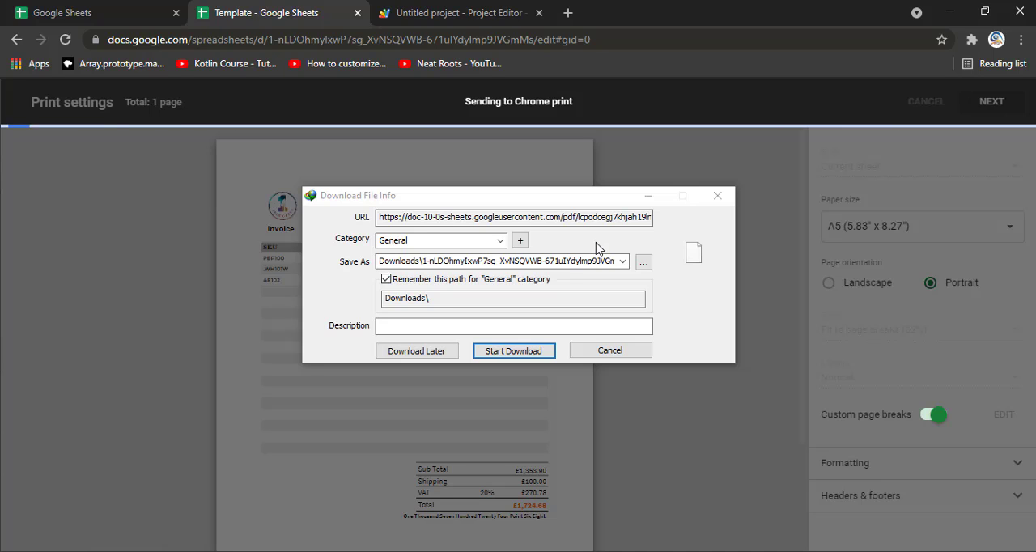
{"action": "left_click", "coordinate": [537, 354]}
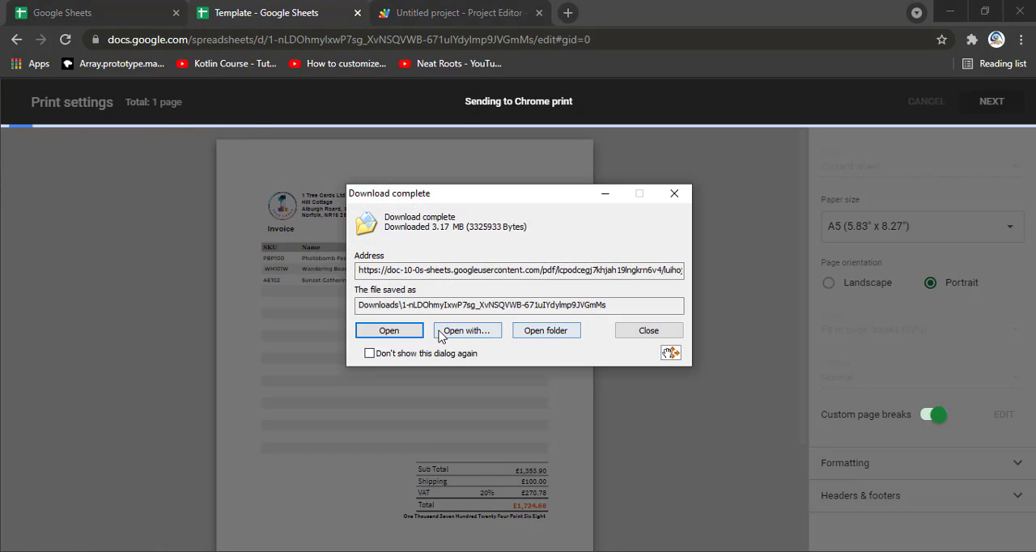
{"action": "left_click", "coordinate": [643, 332]}
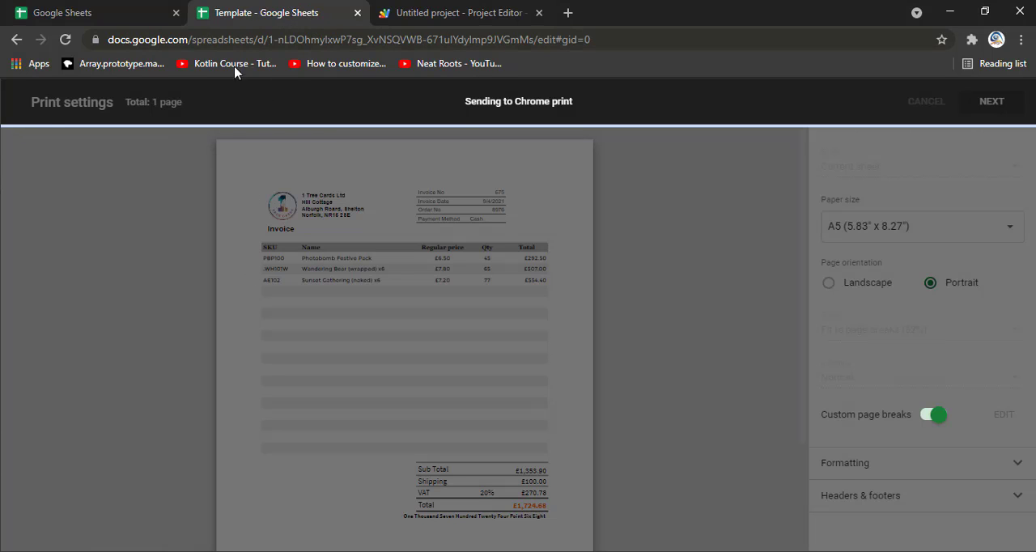
Step: Reload the stuck spreadsheet, run the clearData macro to empty the invoice's entries, and check the cleared sheet down to the totals
{"action": "left_click", "coordinate": [65, 39]}
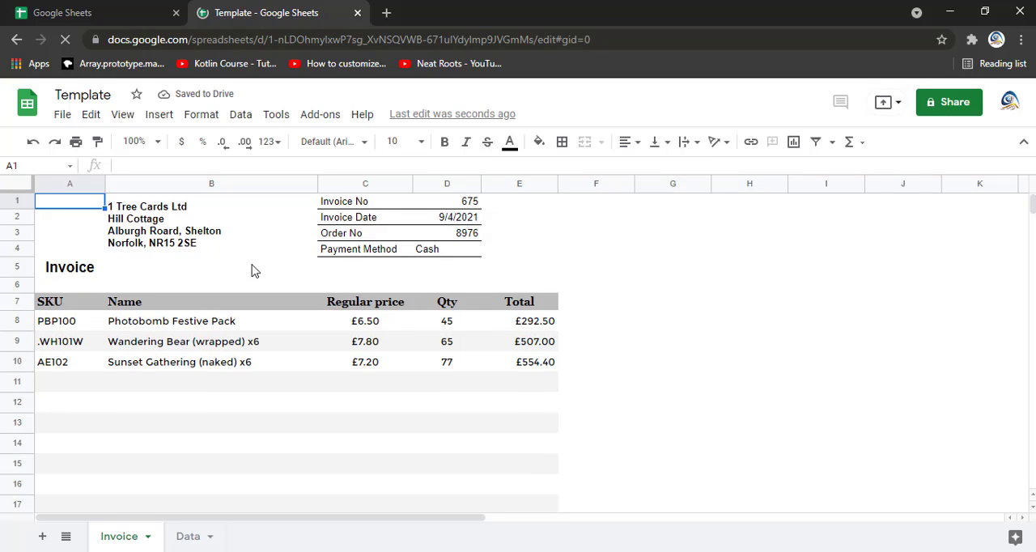
{"action": "left_click", "coordinate": [256, 238]}
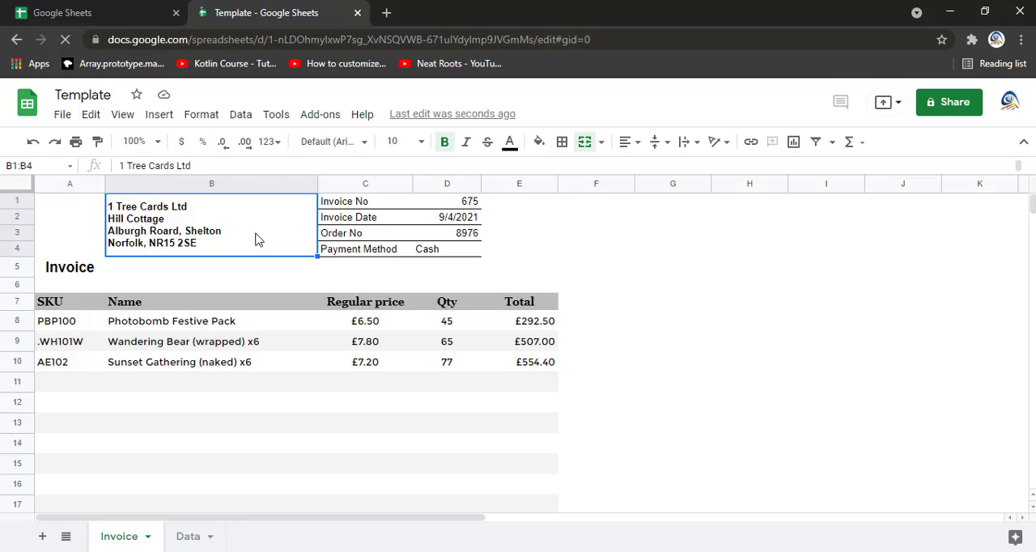
{"action": "left_click", "coordinate": [276, 116]}
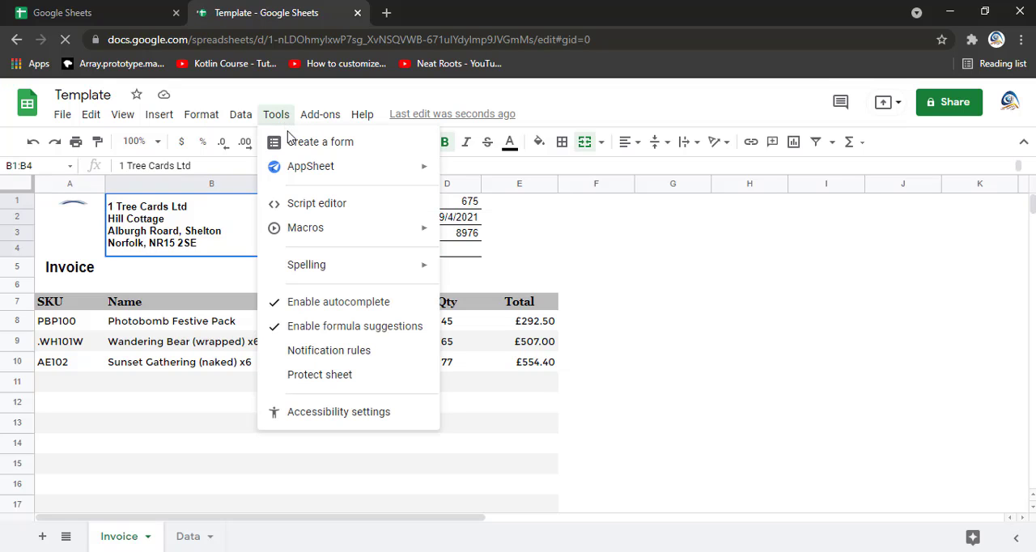
{"action": "mouse_move", "coordinate": [316, 234]}
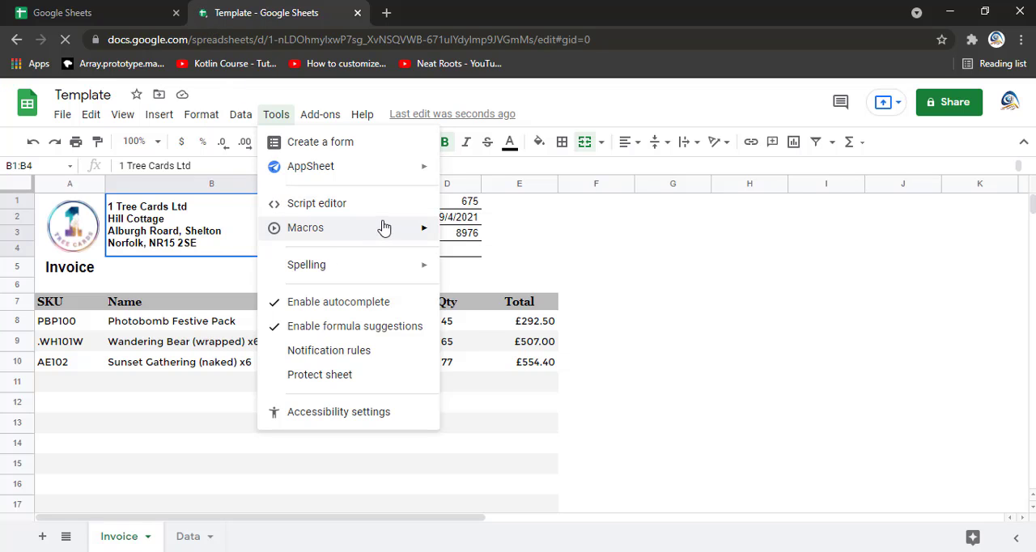
{"action": "mouse_move", "coordinate": [386, 229]}
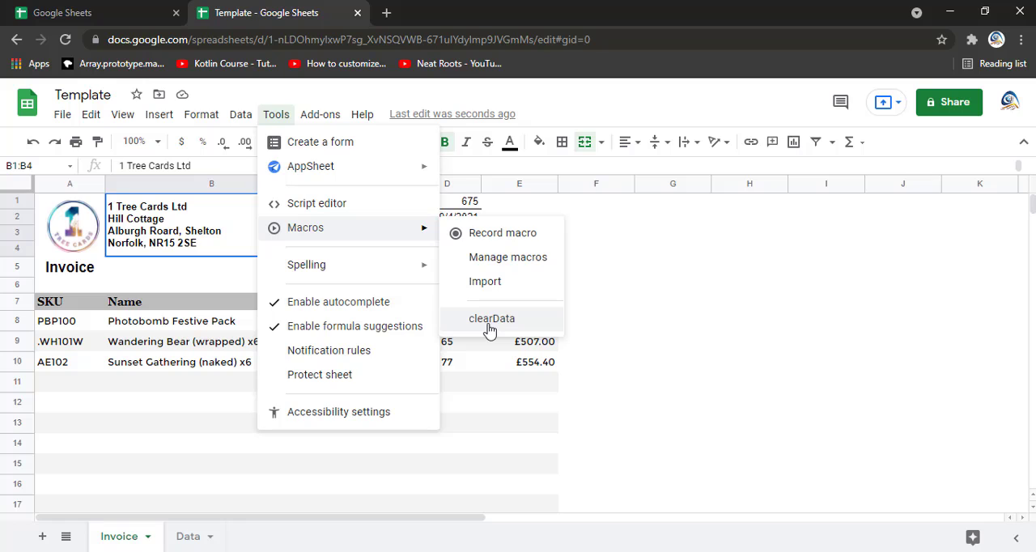
{"action": "left_click", "coordinate": [490, 320]}
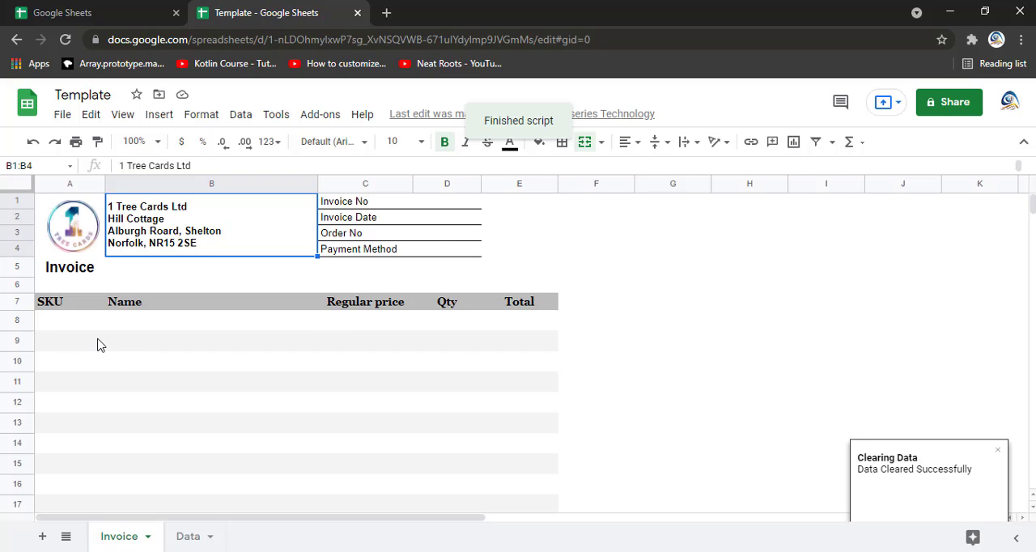
{"action": "scroll", "coordinate": [246, 358], "scroll_direction": "down", "scroll_amount": 5}
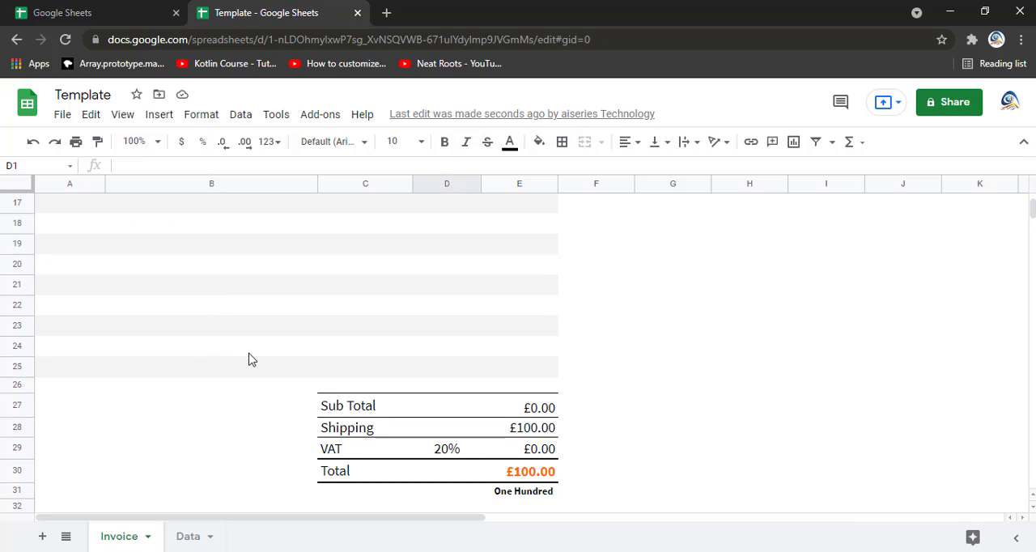
{"action": "scroll", "coordinate": [250, 356], "scroll_direction": "up", "scroll_amount": 5}
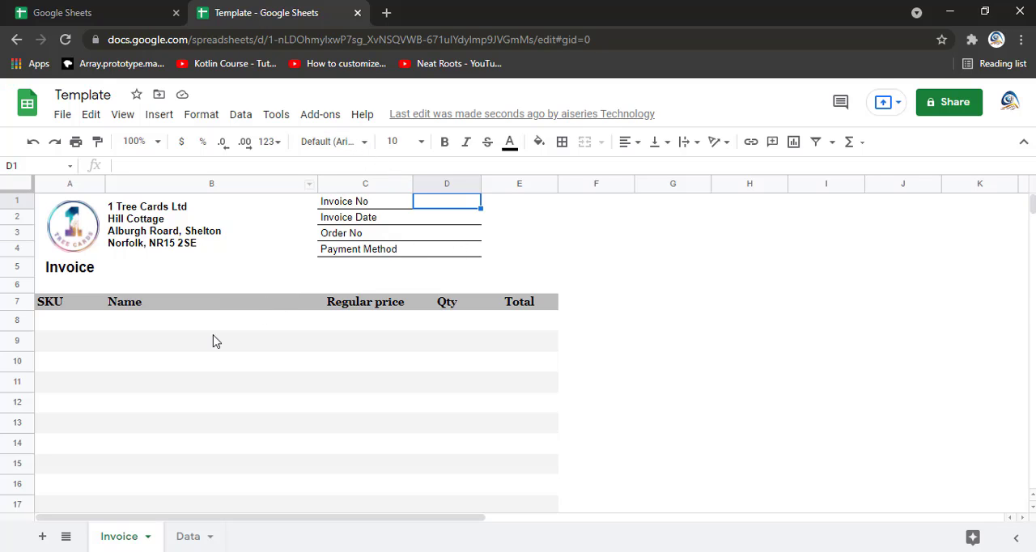
{"action": "left_click", "coordinate": [241, 117]}
{"action": "mouse_move", "coordinate": [276, 117]}
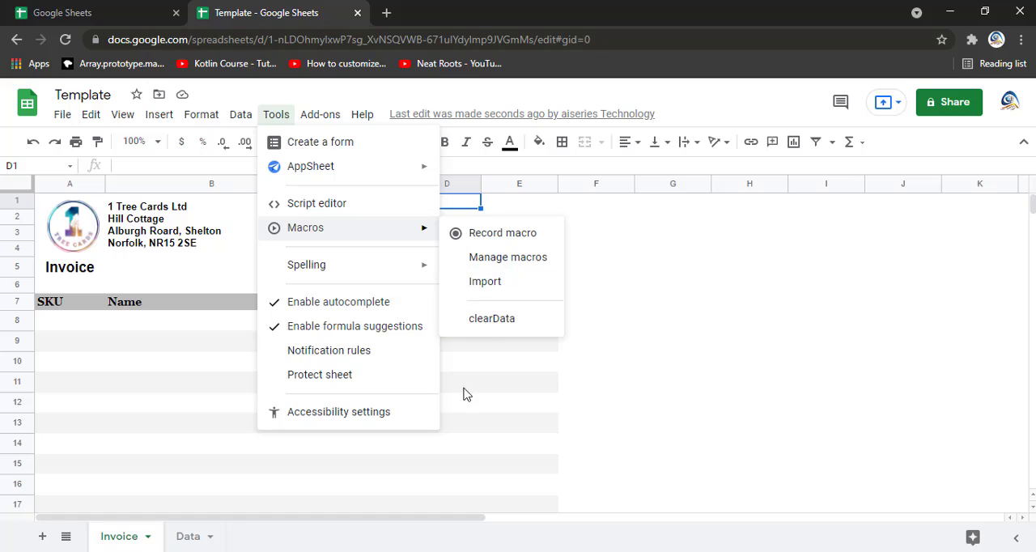
{"action": "left_click", "coordinate": [495, 431]}
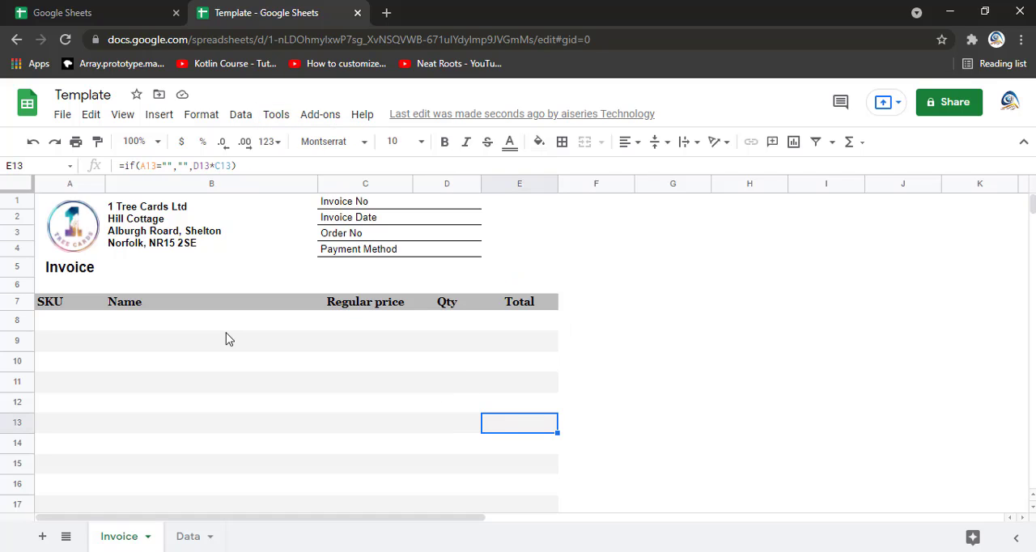